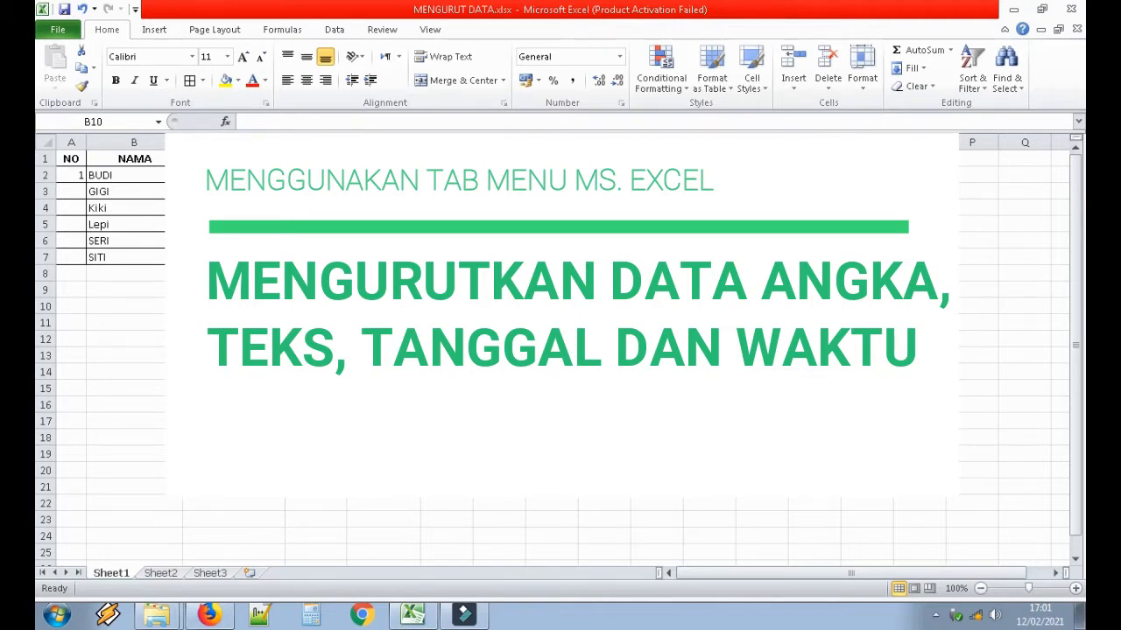
- Go through the table's column headings NO, NAMA, TANGGAL, WAKTU and JUMLAH in row 1
left_click(77, 175)
type("1")
left_click(68, 158)
left_click(121, 161)
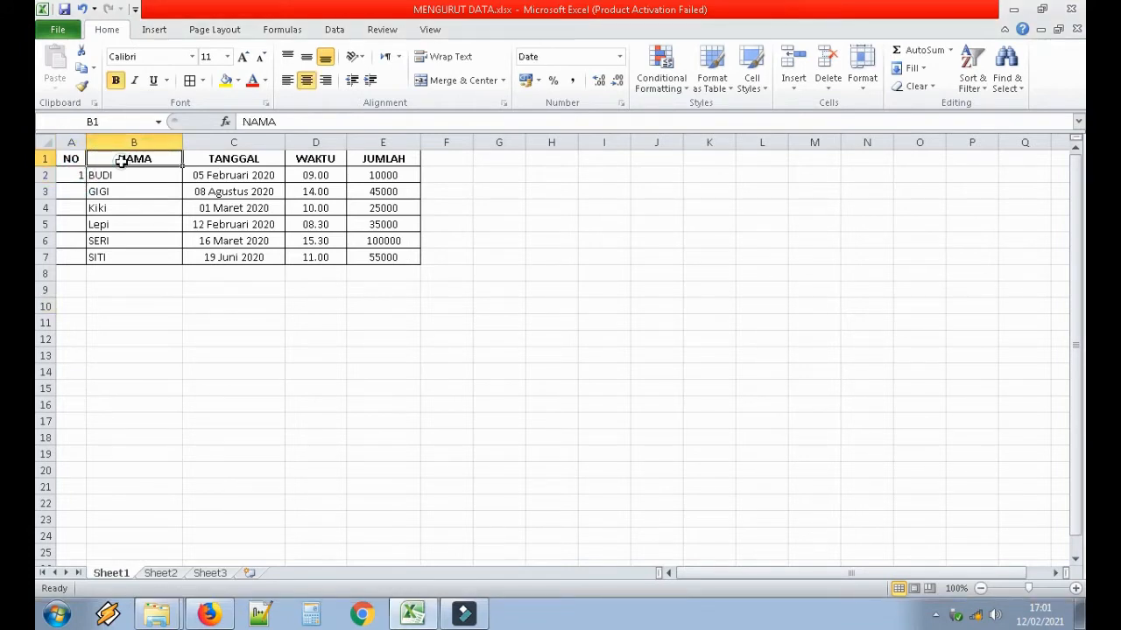
left_click(210, 161)
left_click(317, 160)
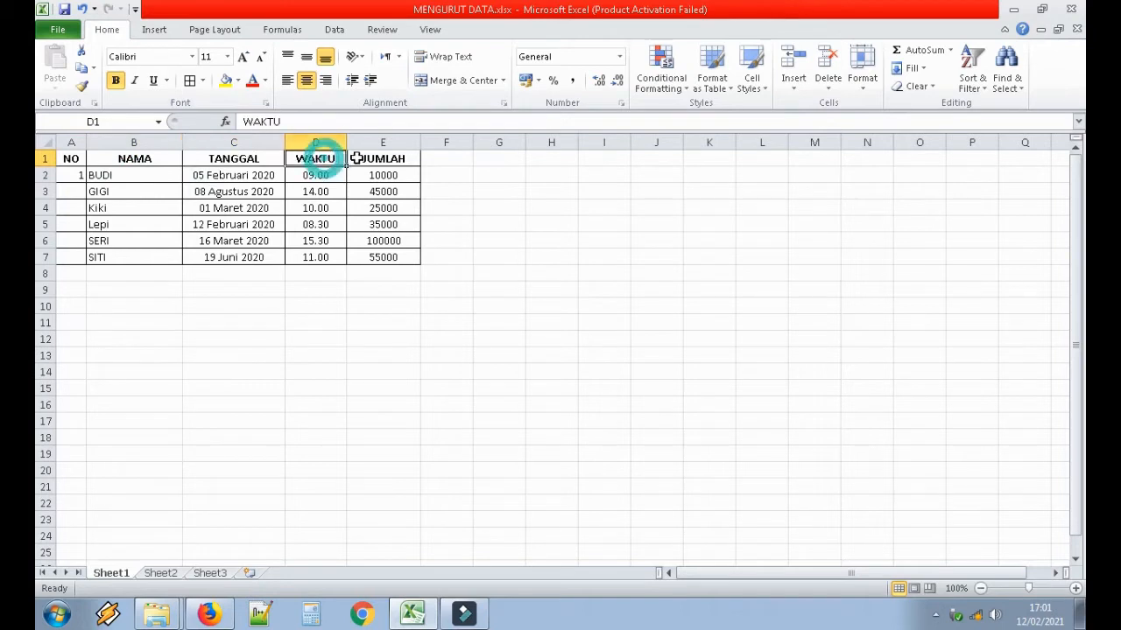
left_click(382, 157)
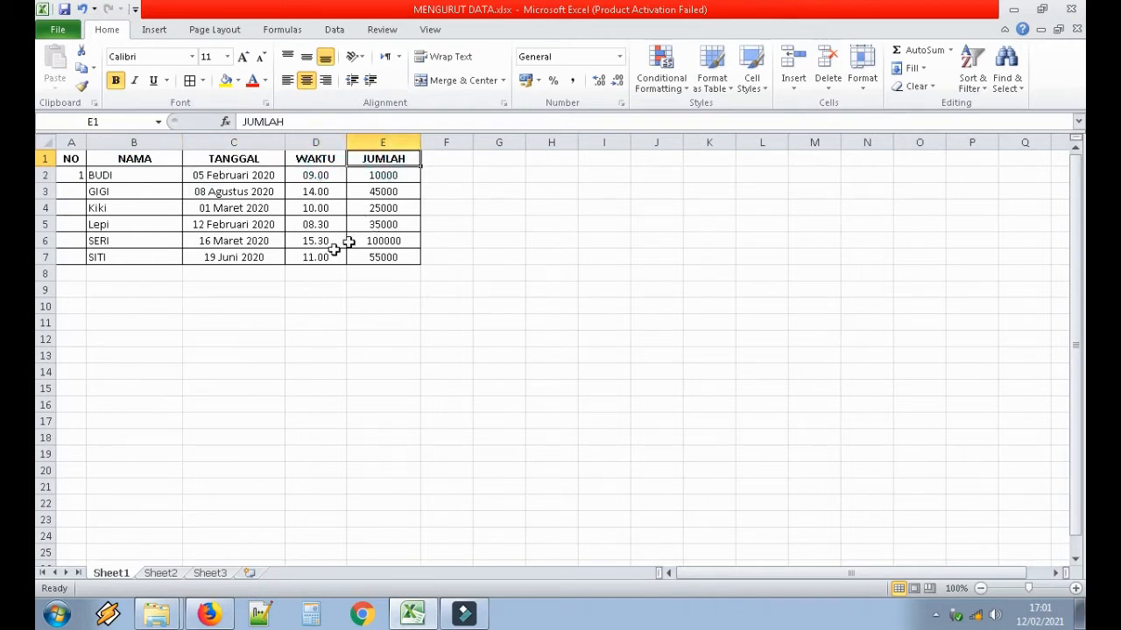
left_click(78, 176)
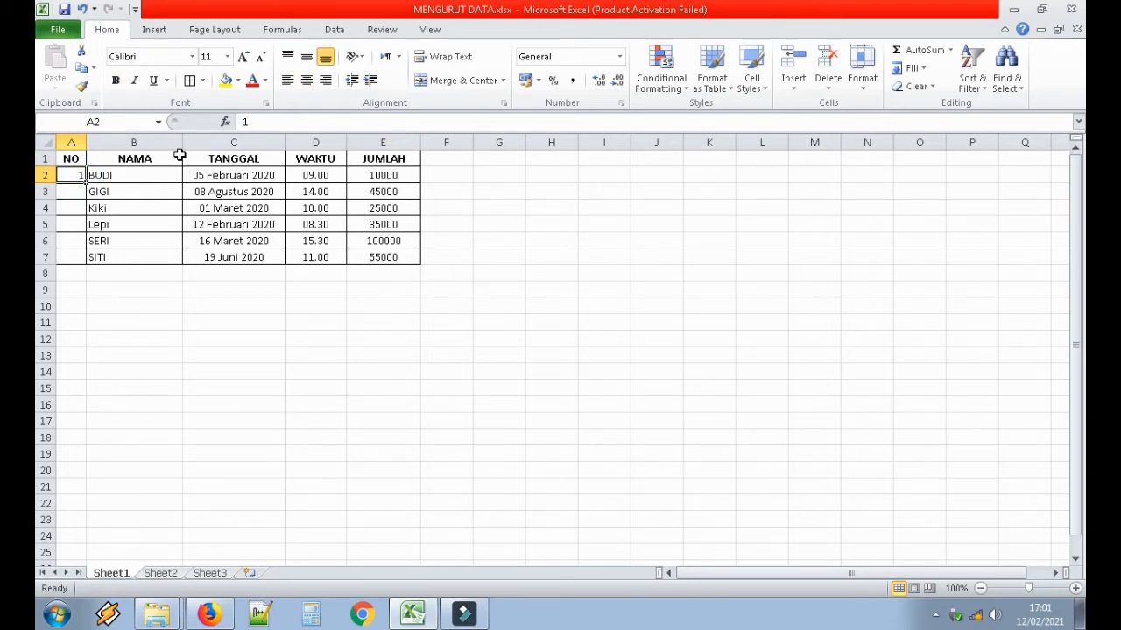
key("Return")
type("2")
key("Return")
type("3")
key("Return")
type("4")
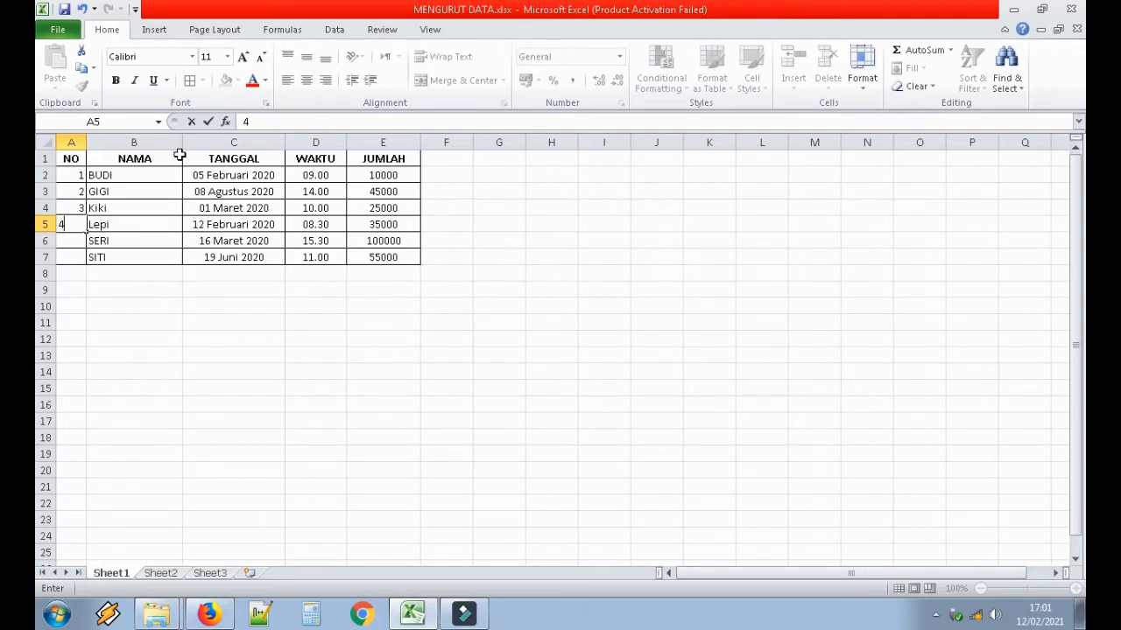
key("Tab")
left_click_drag(77, 192, 76, 218)
key("Delete")
- Fill A2:A7 as a number series from 1 to 6 and centre the numbers
left_click(80, 176)
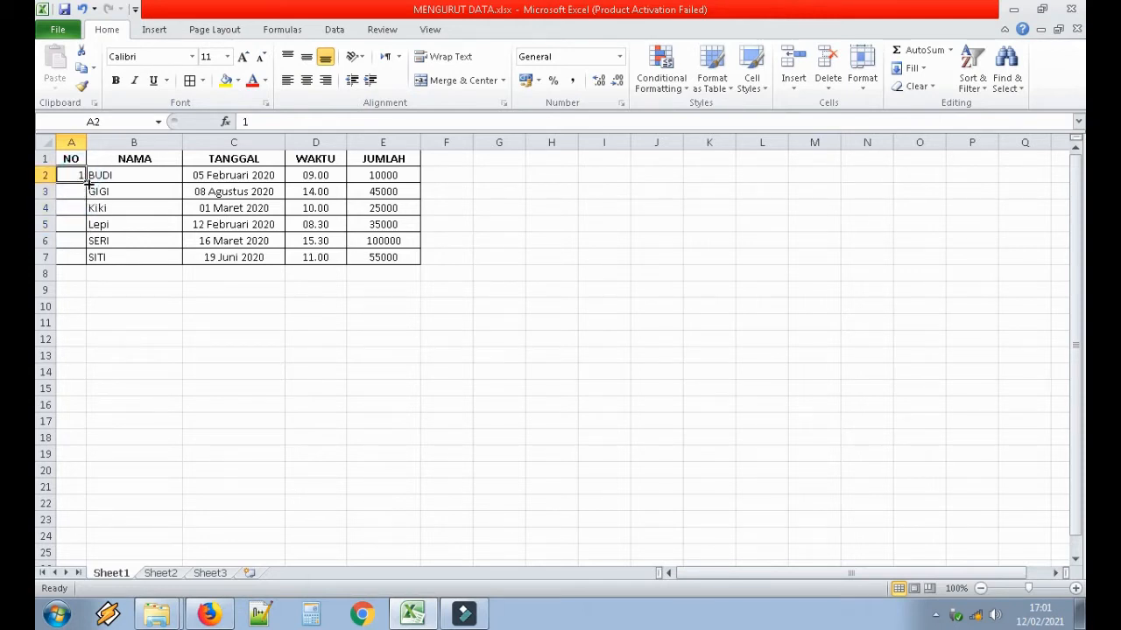
left_click_drag(88, 181, 87, 260)
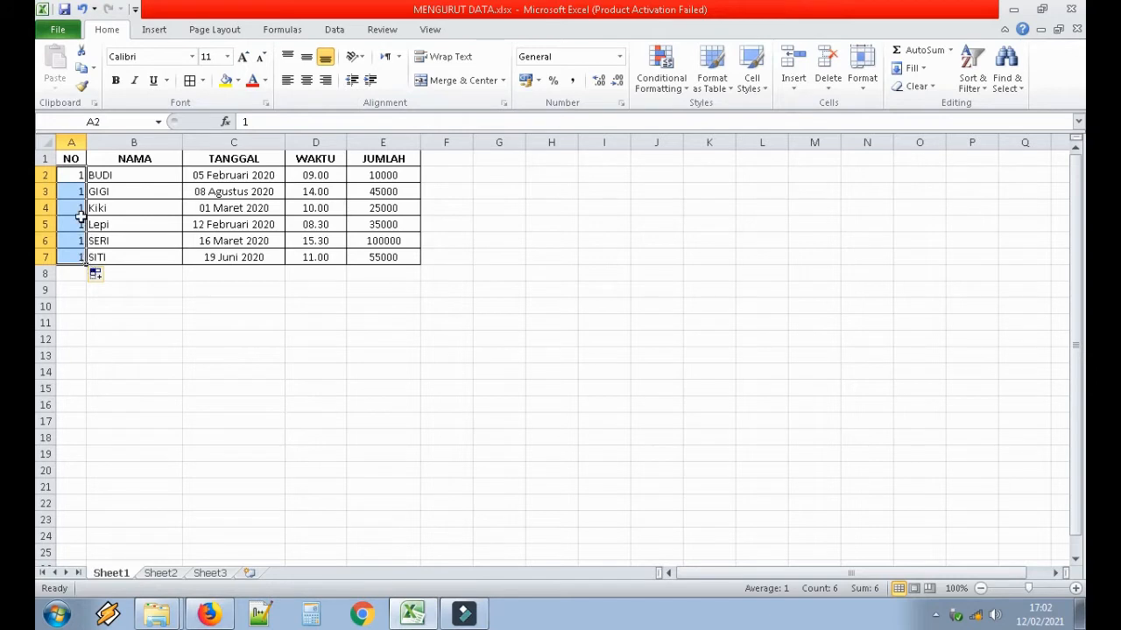
left_click(96, 275)
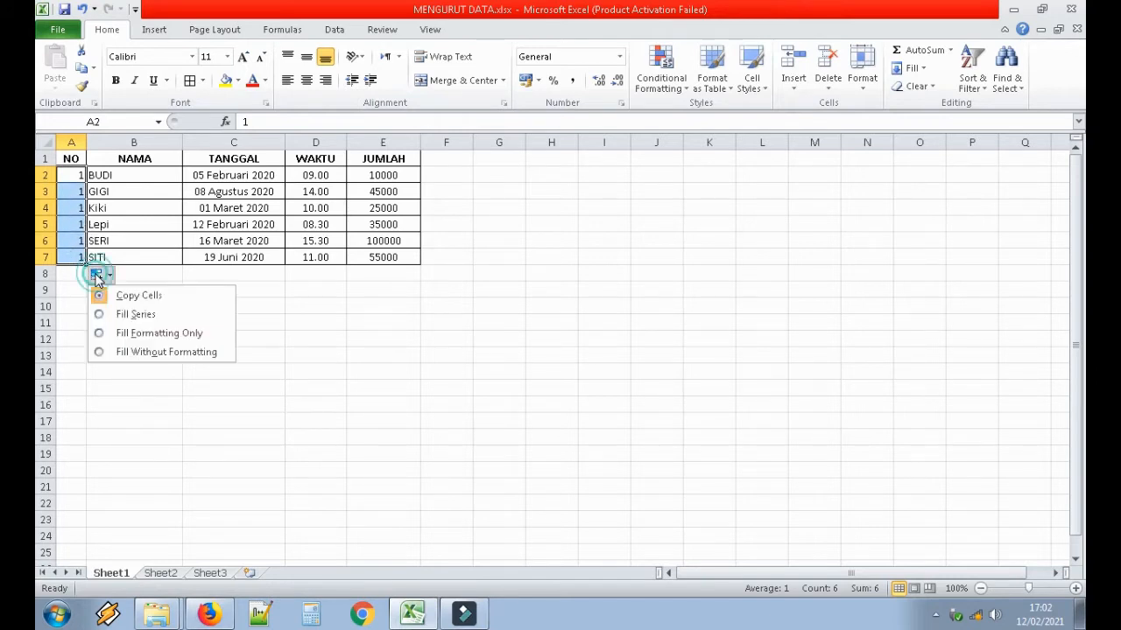
left_click(133, 316)
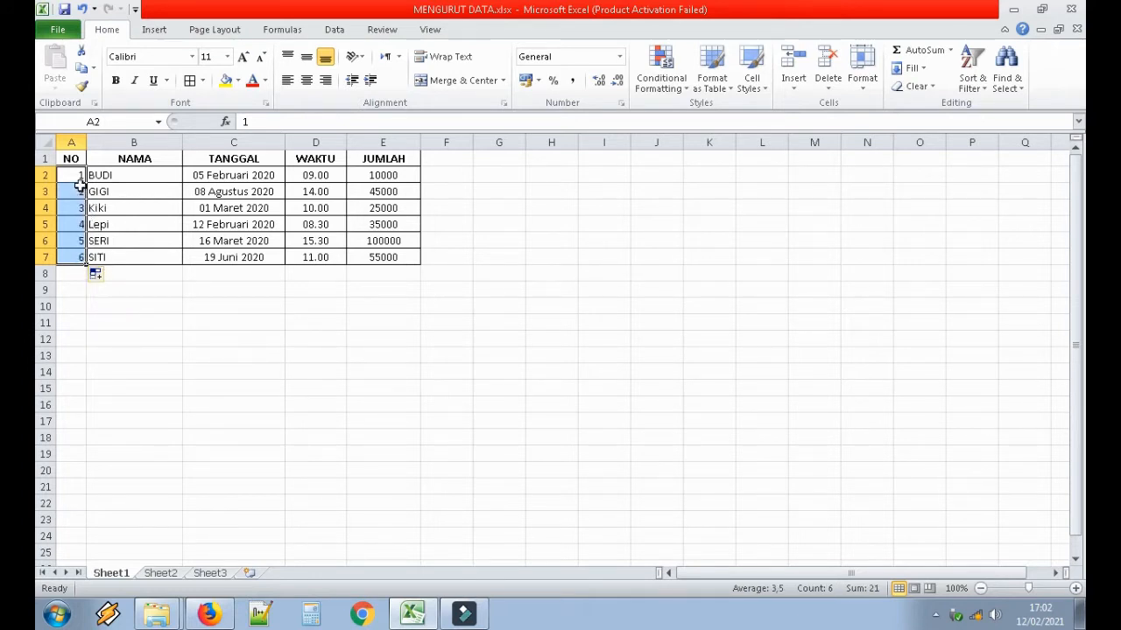
left_click(308, 80)
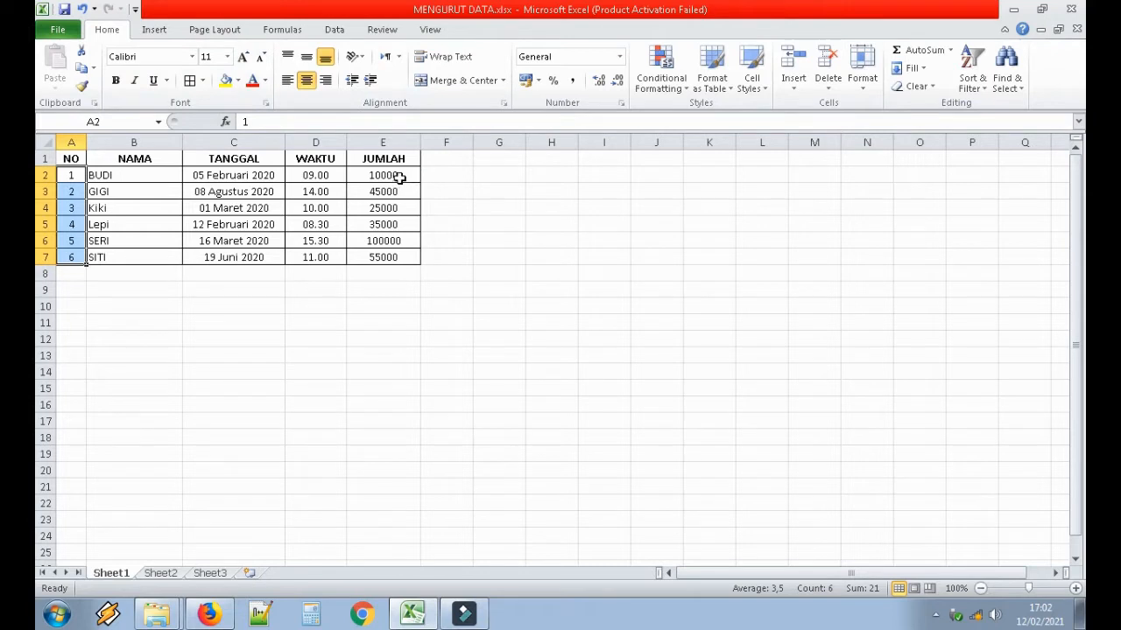
- Apply Comma Style to the JUMLAH amounts in E2:E7
left_click_drag(402, 174, 407, 251)
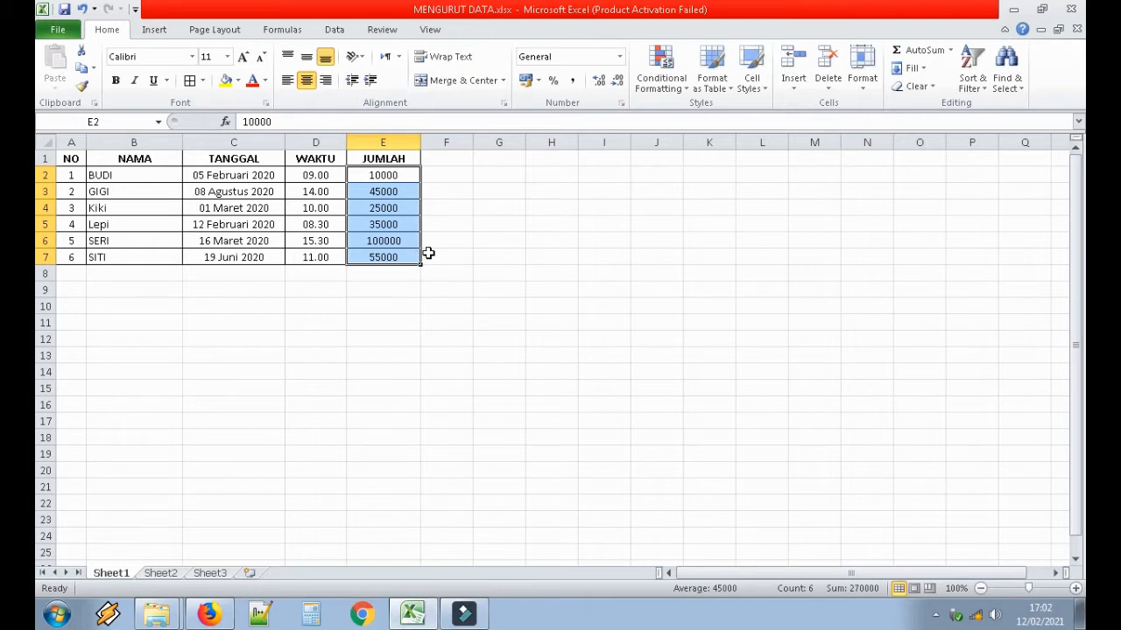
left_click(429, 183)
left_click_drag(407, 175, 397, 255)
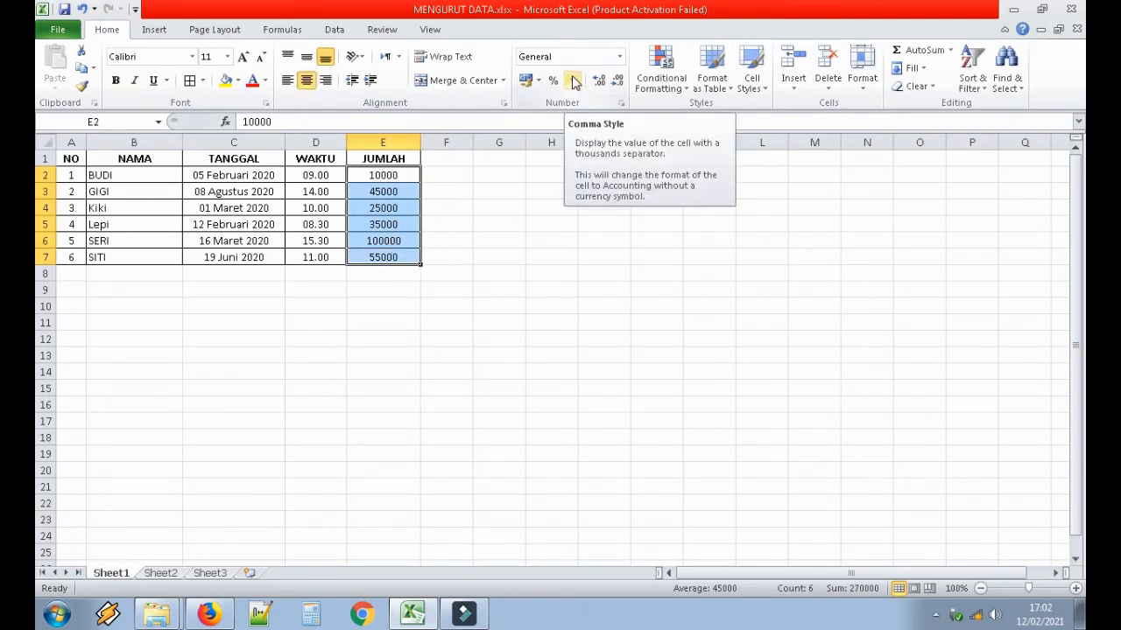
left_click(575, 85)
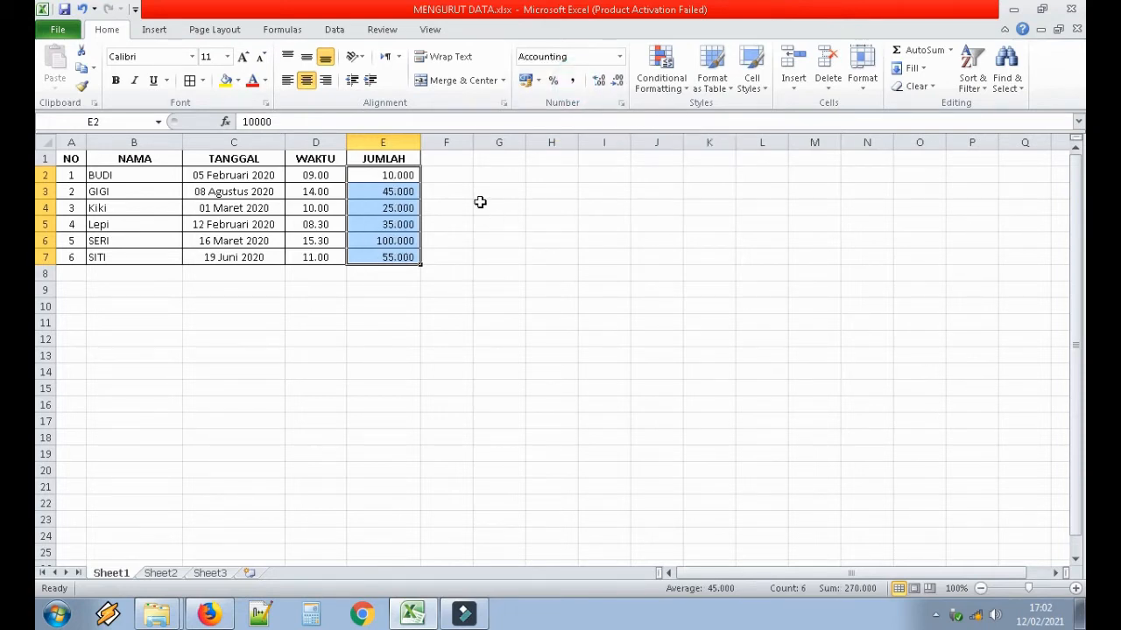
left_click(250, 306)
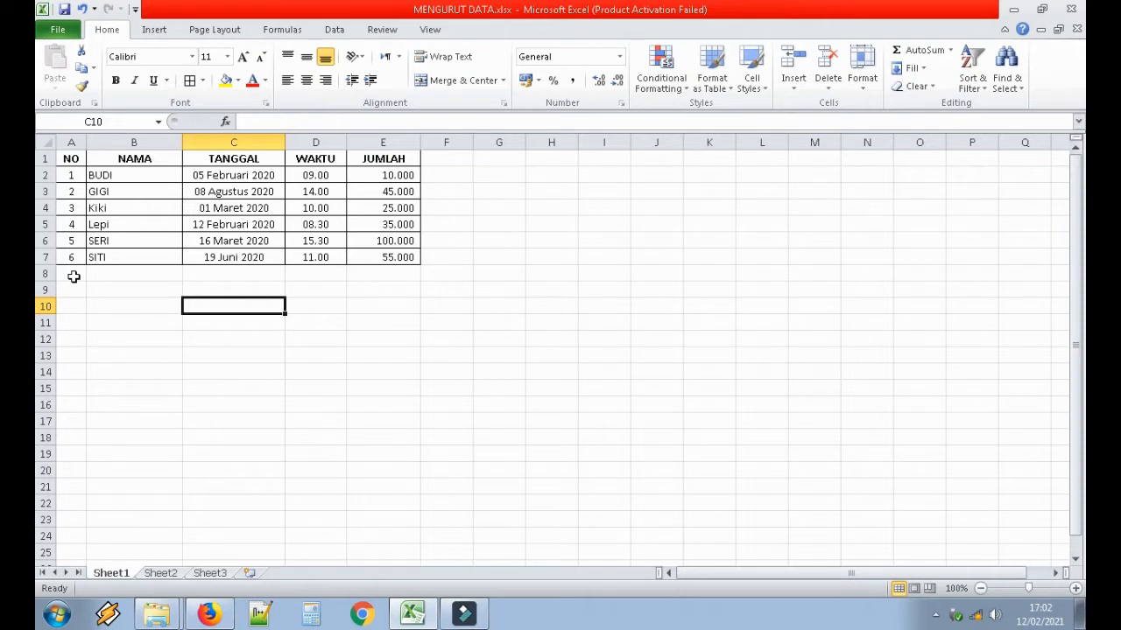
- Shuffle the NO column by entering 3, 5, 4 and 2 in cells A3 to A6
left_click(75, 192)
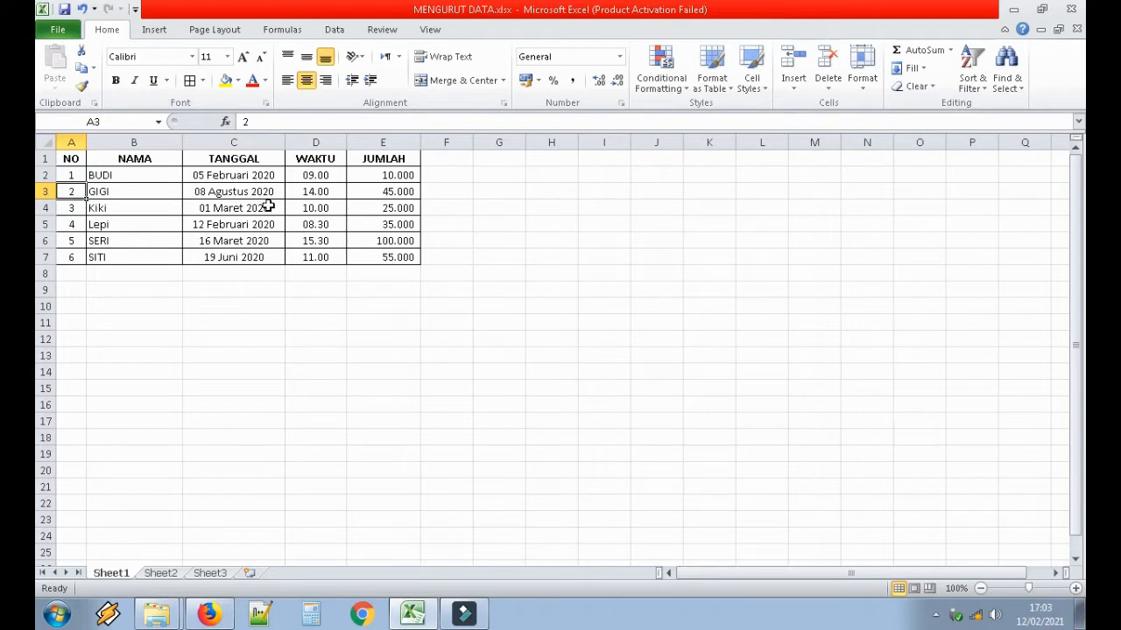
type("3")
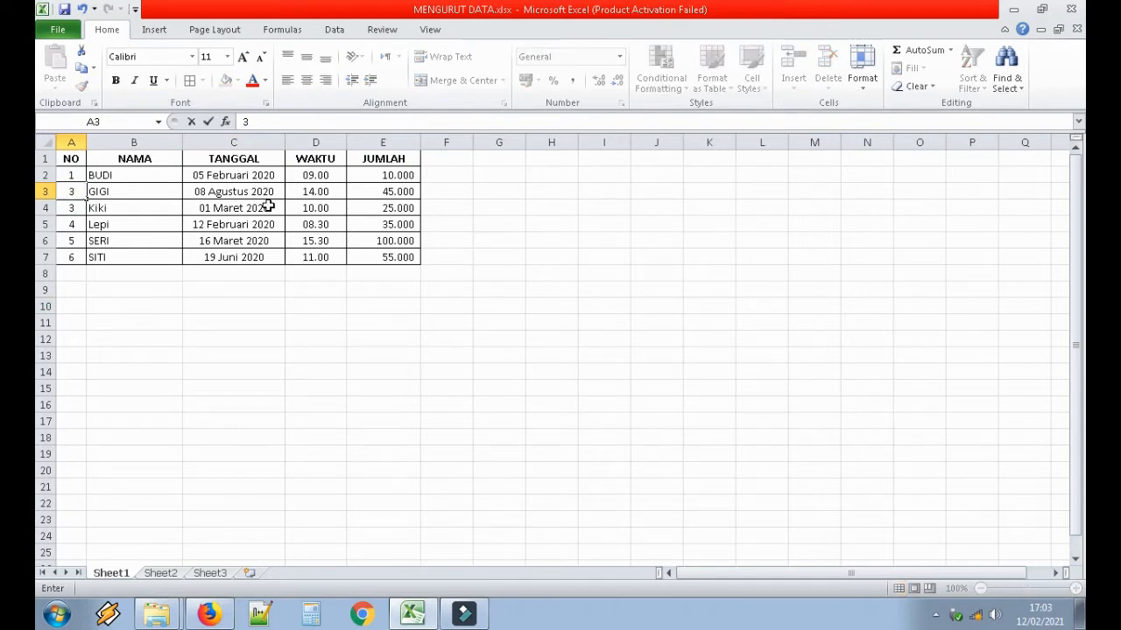
key("Return")
type("5")
key("Return")
type("4")
key("Return")
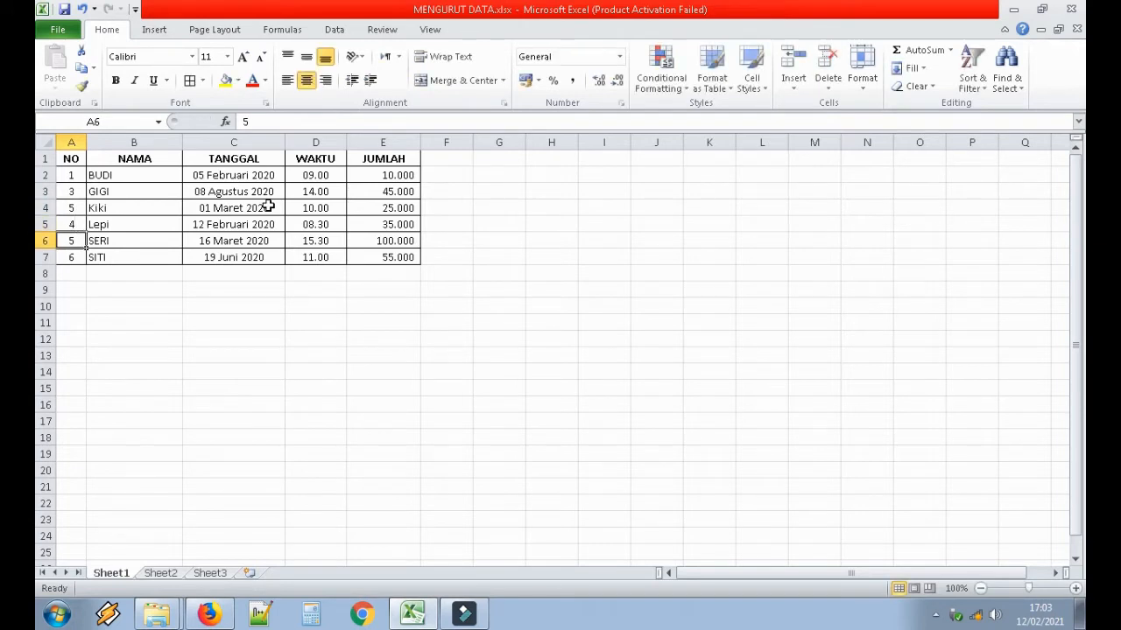
type("2")
key("Return")
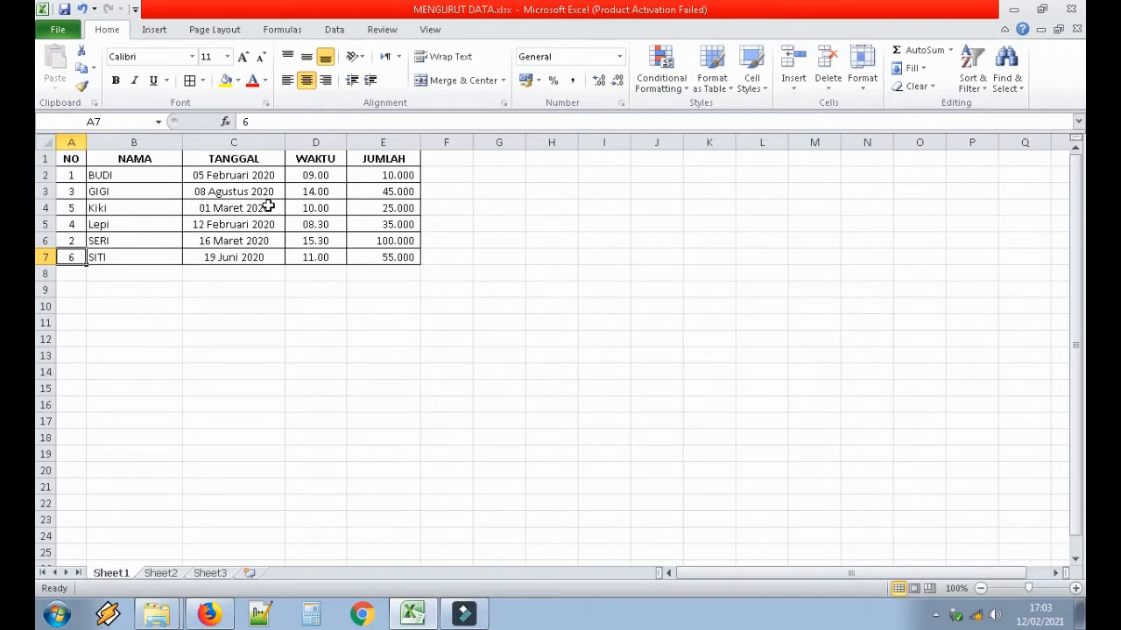
- Set the first NO value in A2 to 6 and the last one in A7 to 1
key("Up")
key("Up")
key("Up")
key("Up")
key("Up")
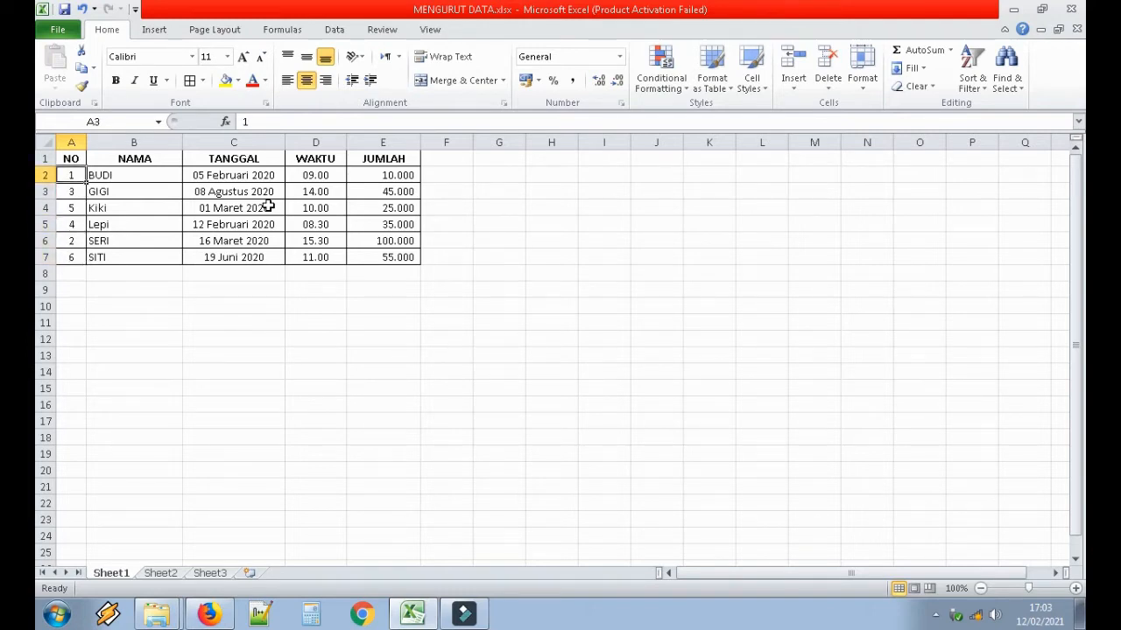
type("6")
key("Down")
key("Down")
key("Down")
key("Down")
key("Down")
key("Down")
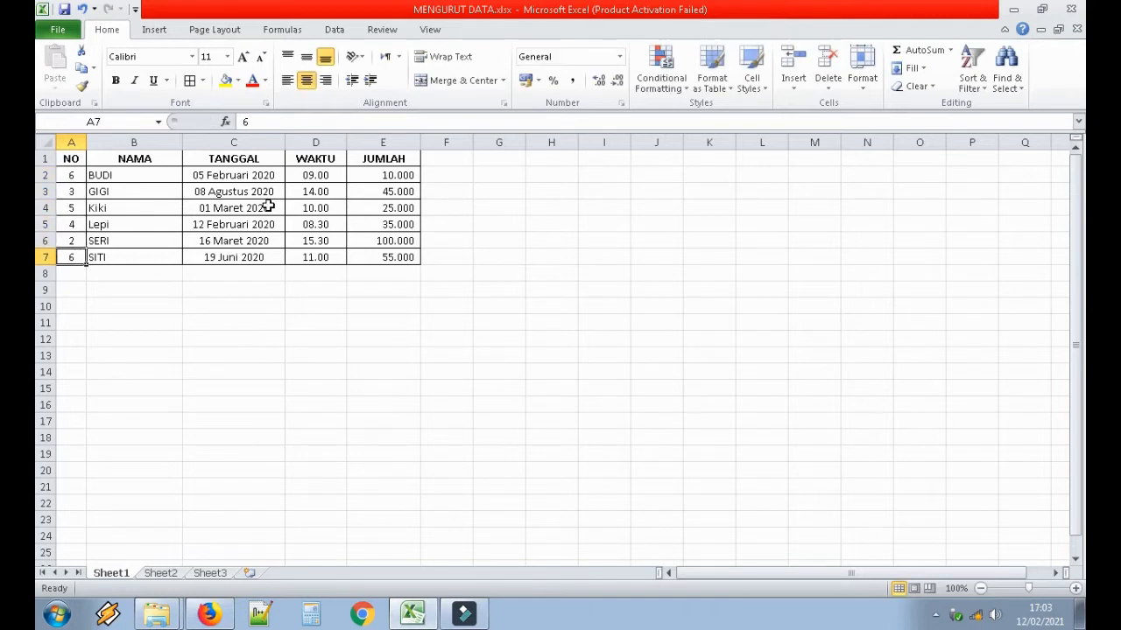
key("Up")
type("1")
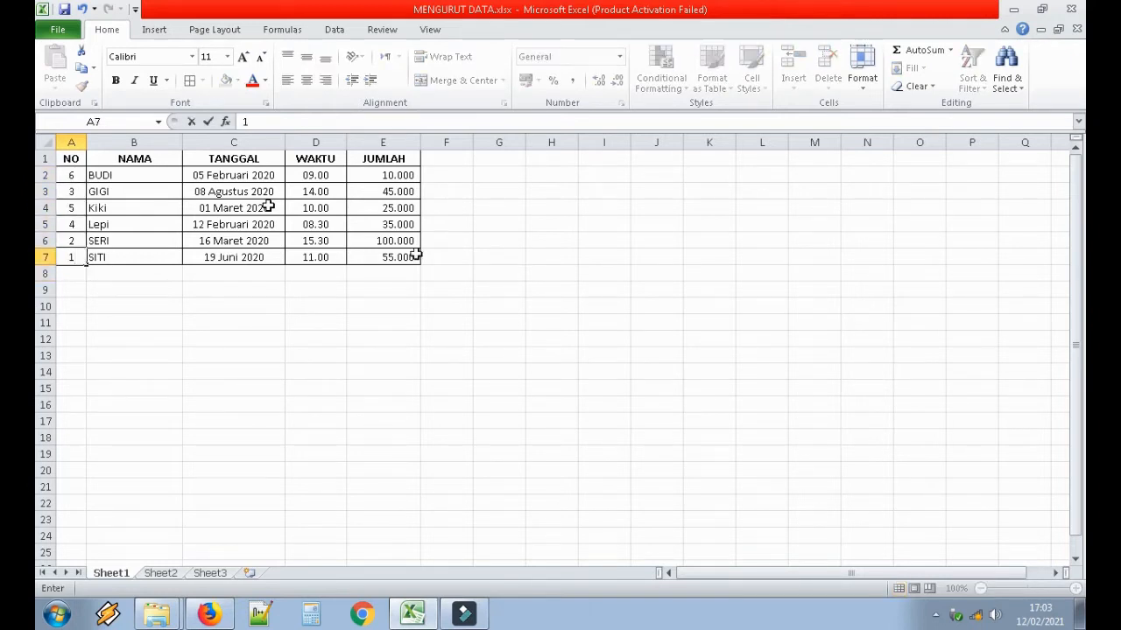
left_click(209, 418)
- Sort the whole table A1:E7 by the NO column on values, from smallest to largest, using Custom Sort
left_click(67, 173)
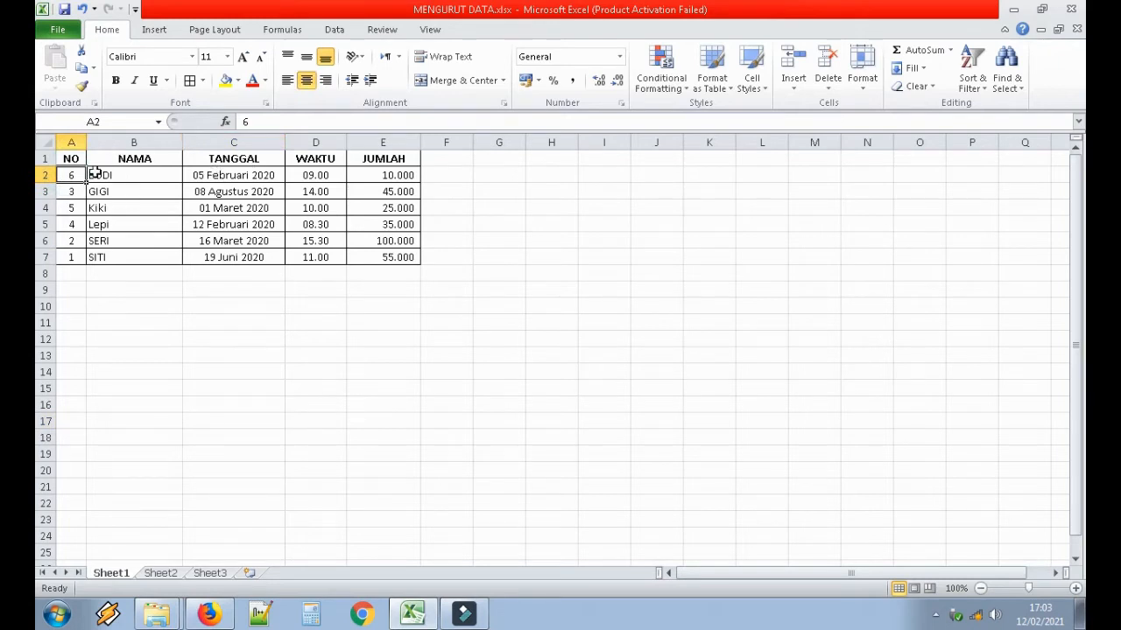
left_click_drag(71, 176, 72, 256)
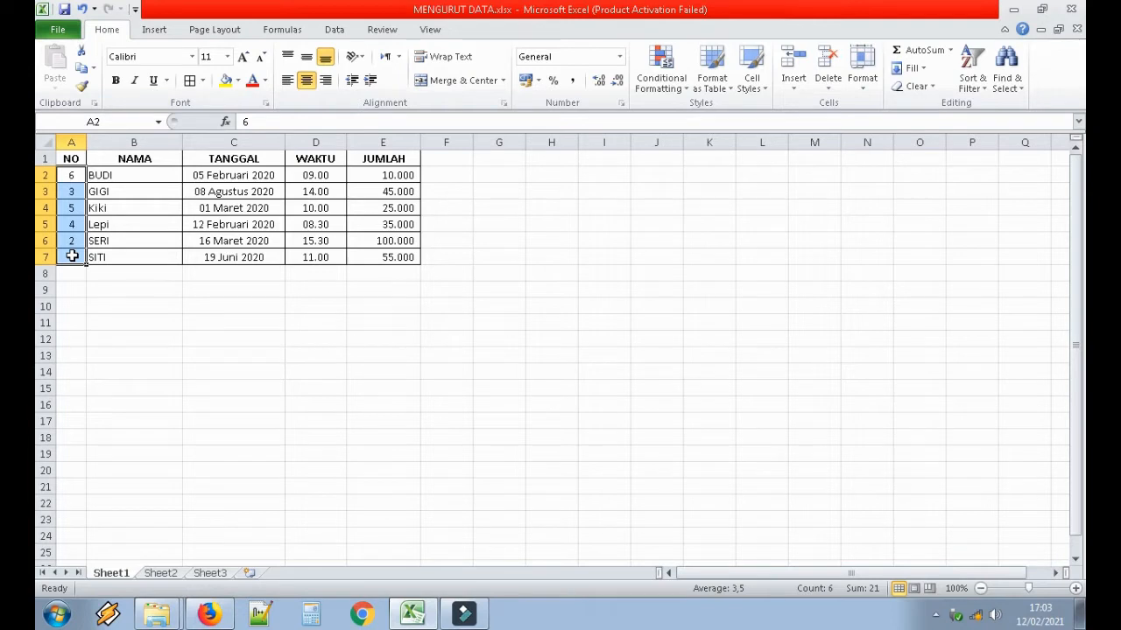
left_click_drag(73, 175, 379, 251)
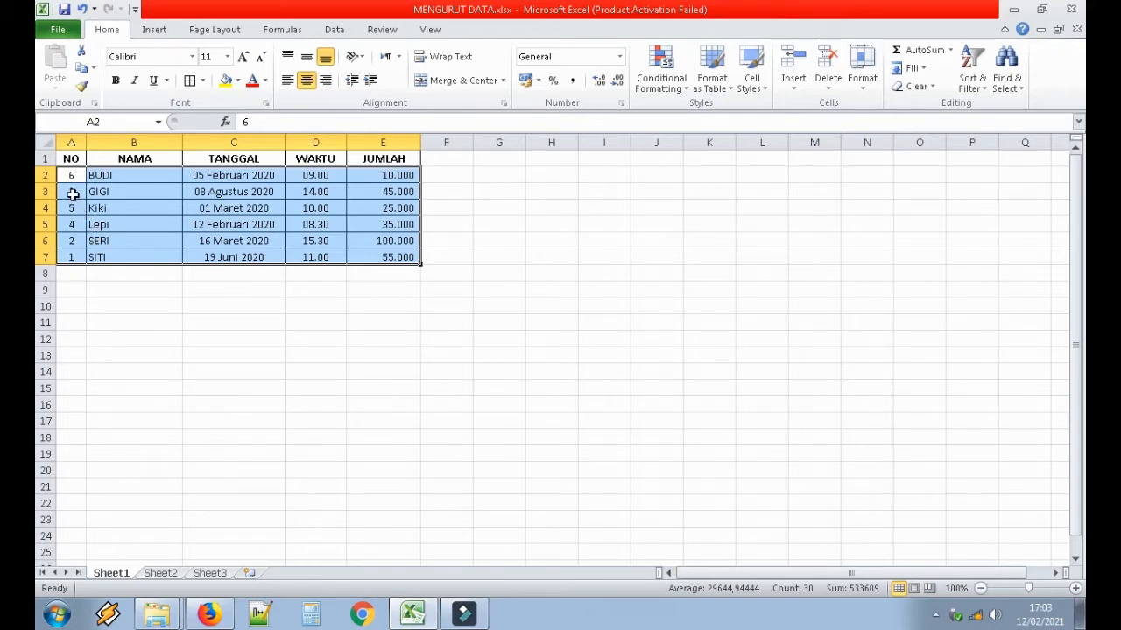
left_click_drag(72, 158, 395, 255)
left_click_drag(73, 158, 396, 258)
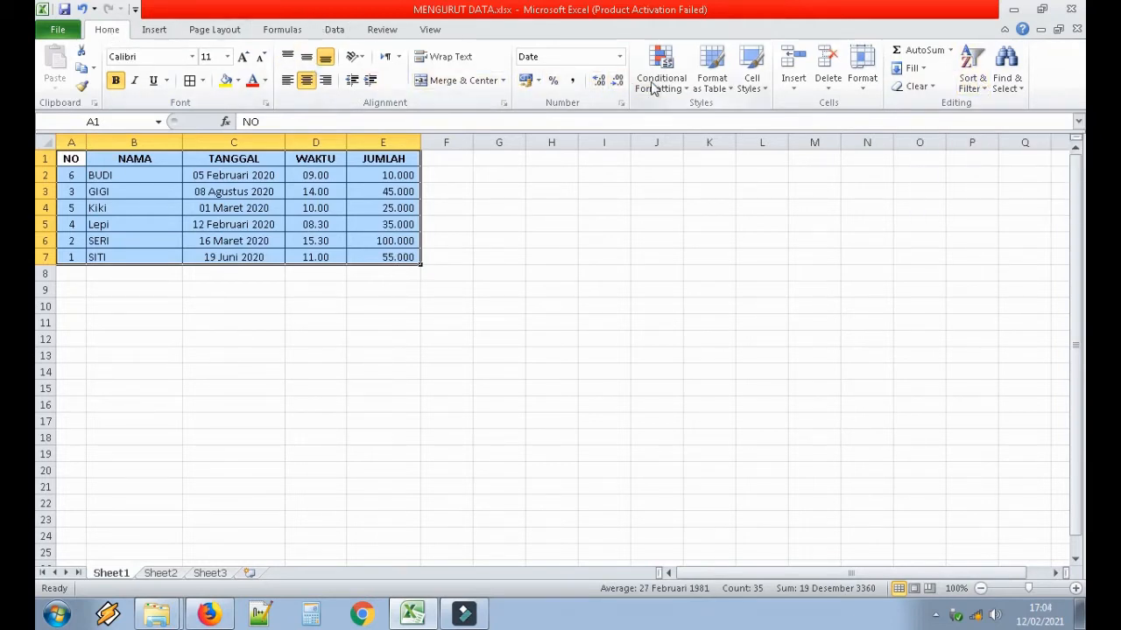
left_click(974, 83)
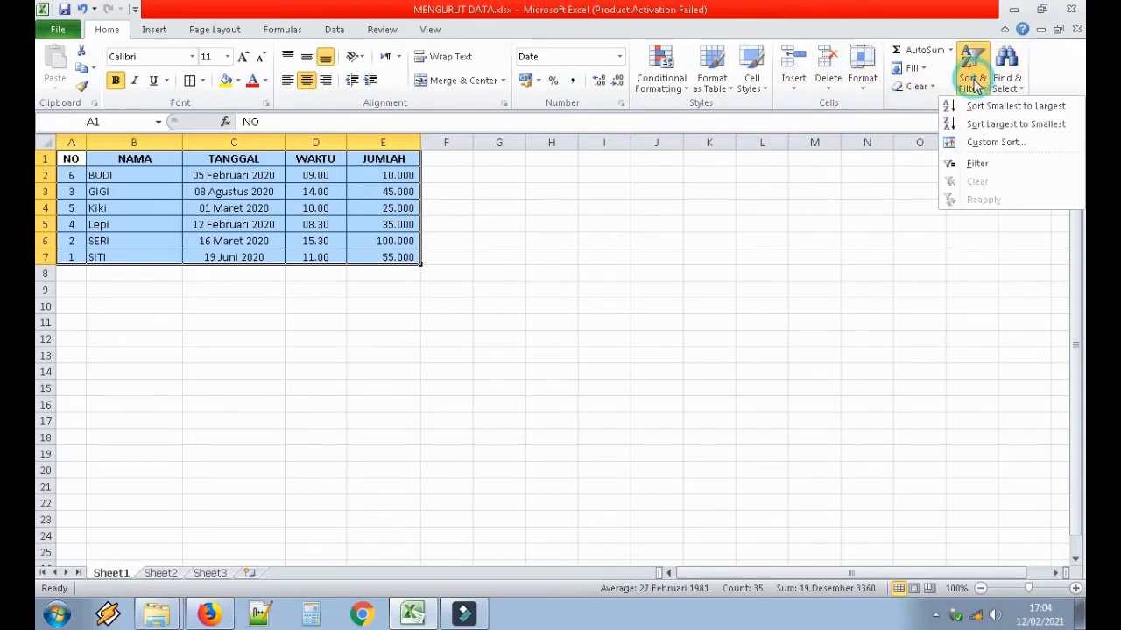
left_click(980, 146)
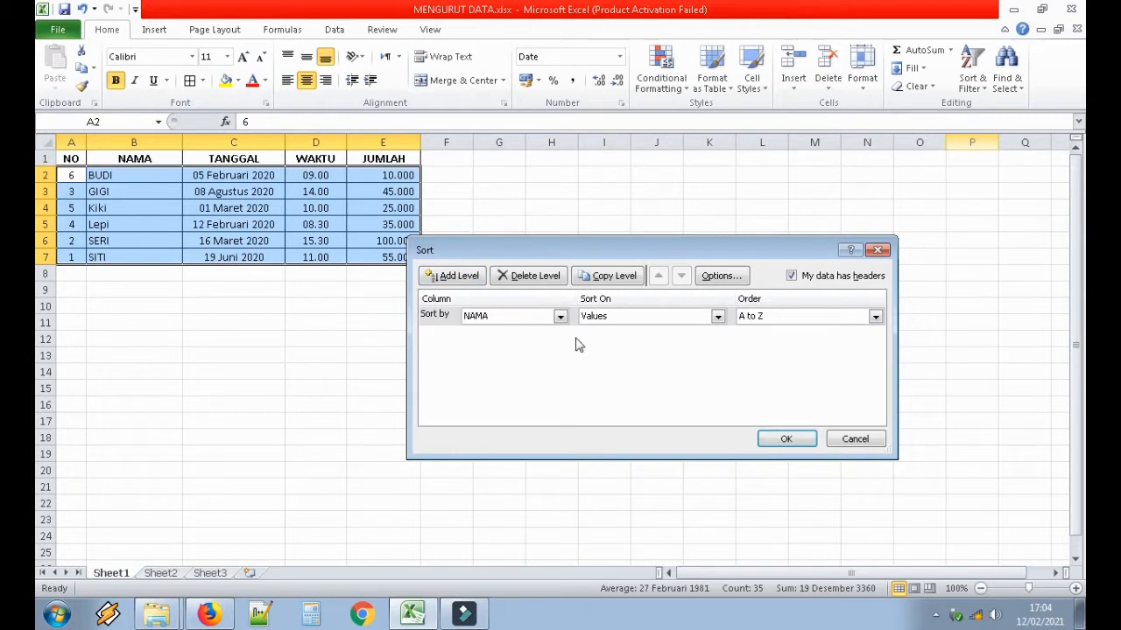
left_click(561, 316)
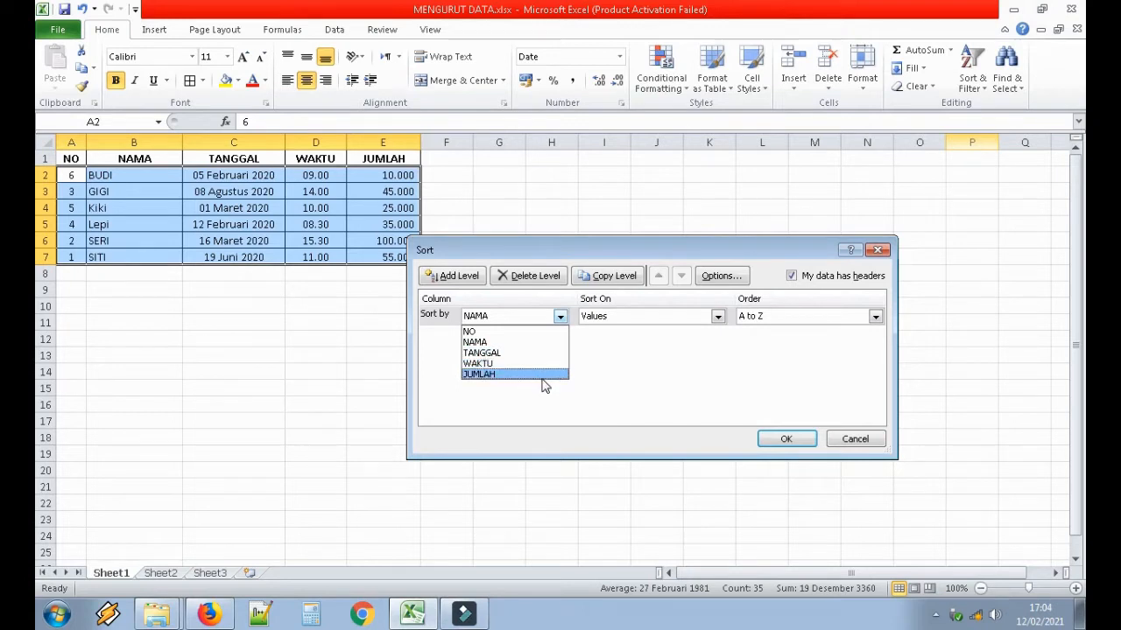
left_click(532, 333)
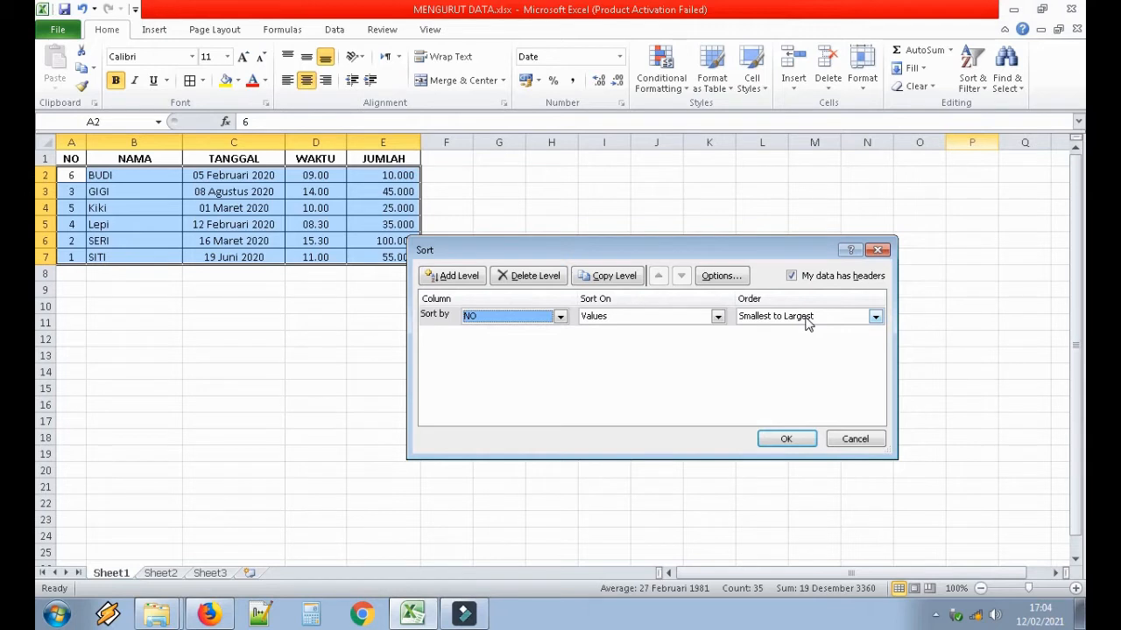
left_click(785, 439)
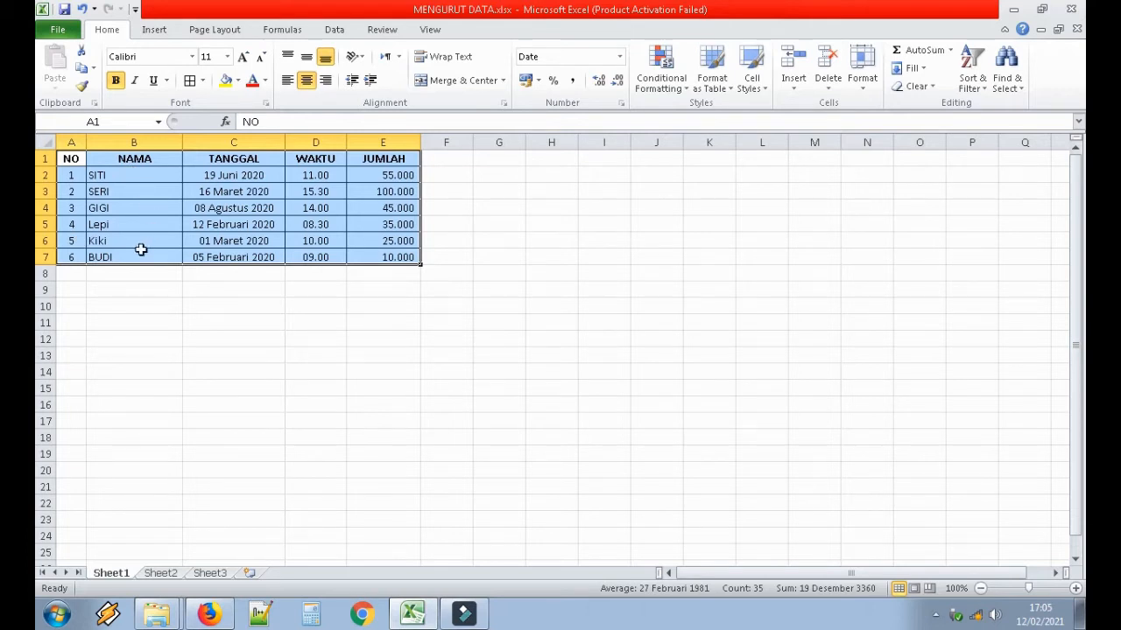
left_click(162, 304)
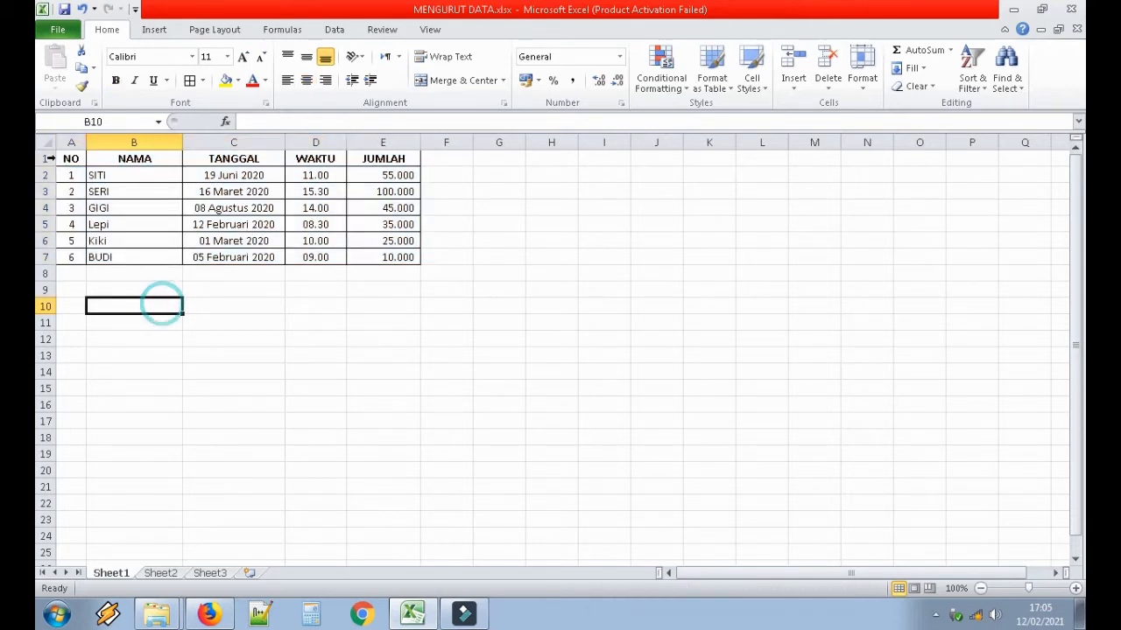
- Sort the table A1:E7 by the NAMA column on values, from A to Z, using Custom Sort
left_click_drag(61, 160, 390, 259)
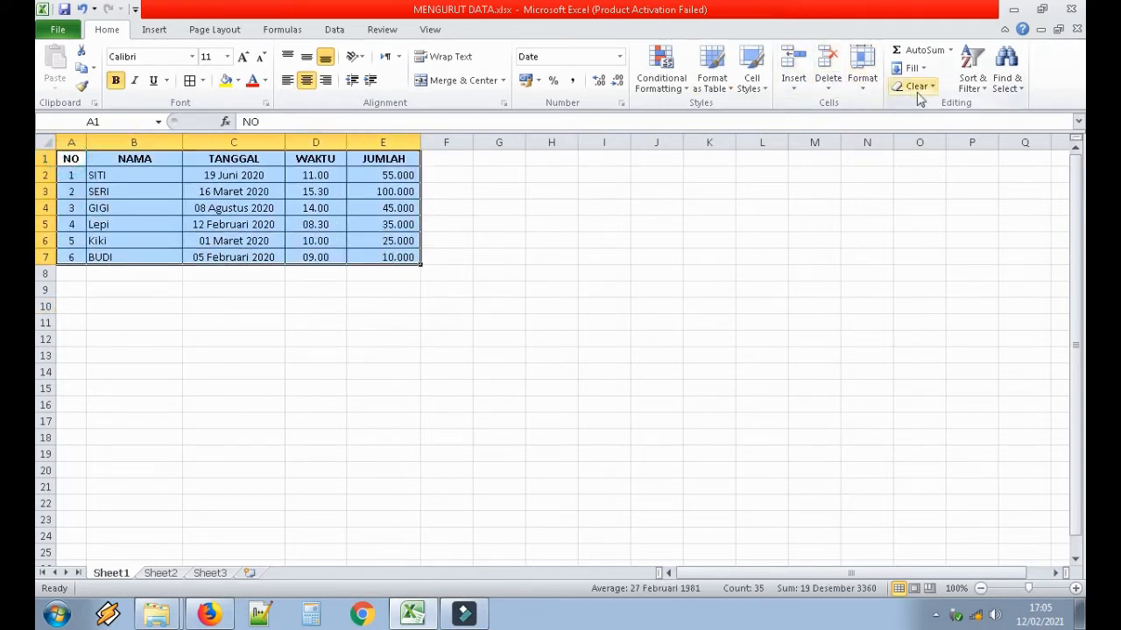
left_click(970, 90)
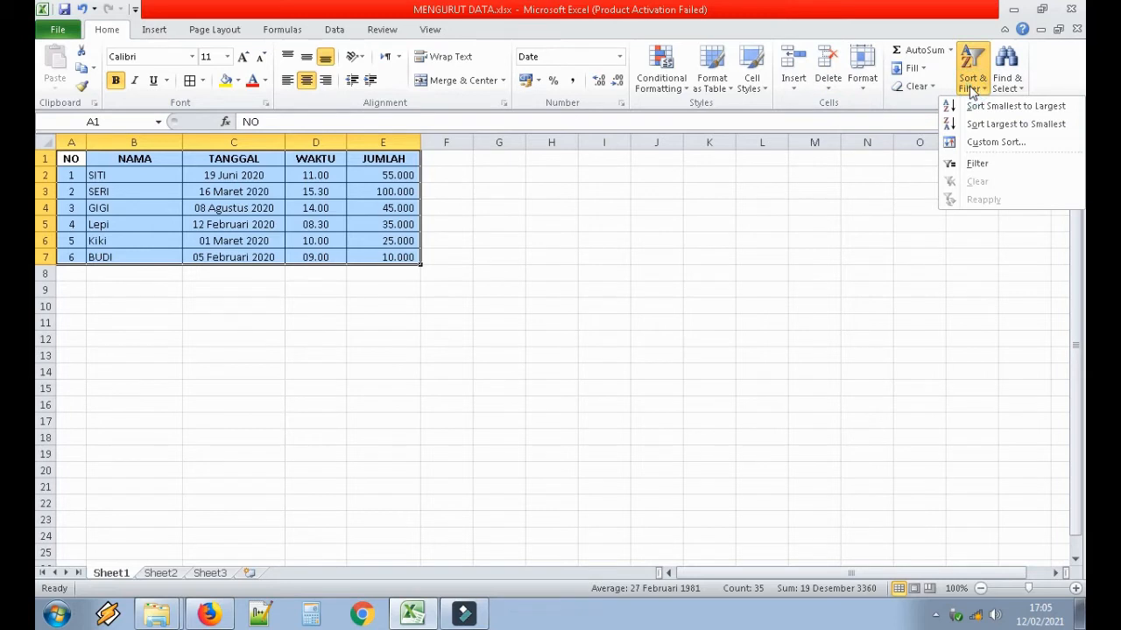
left_click(990, 145)
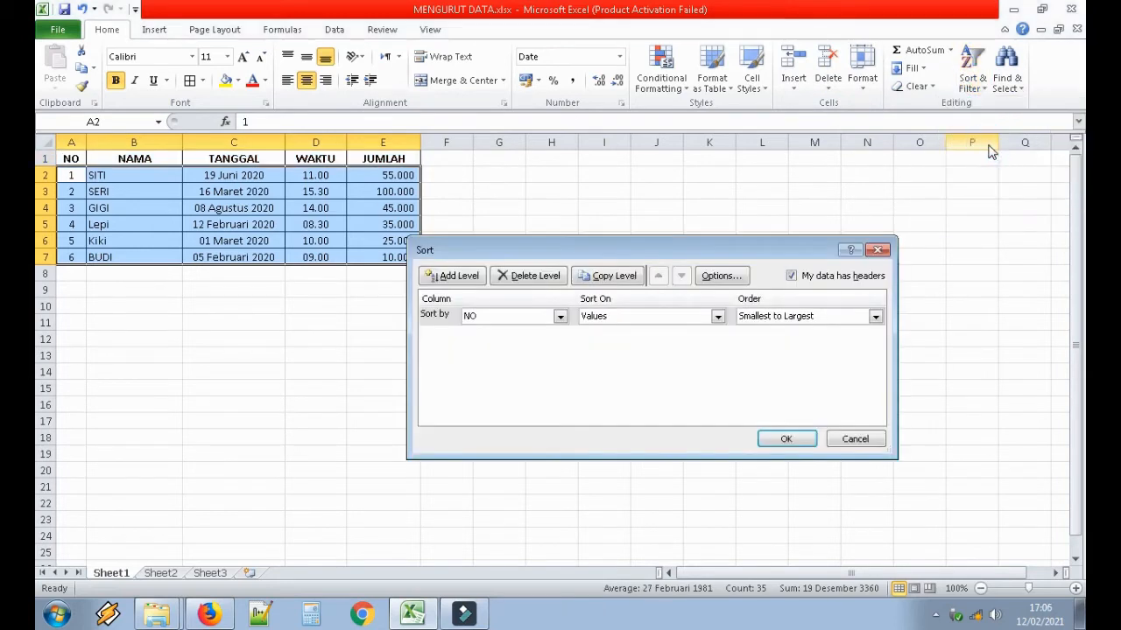
left_click(560, 317)
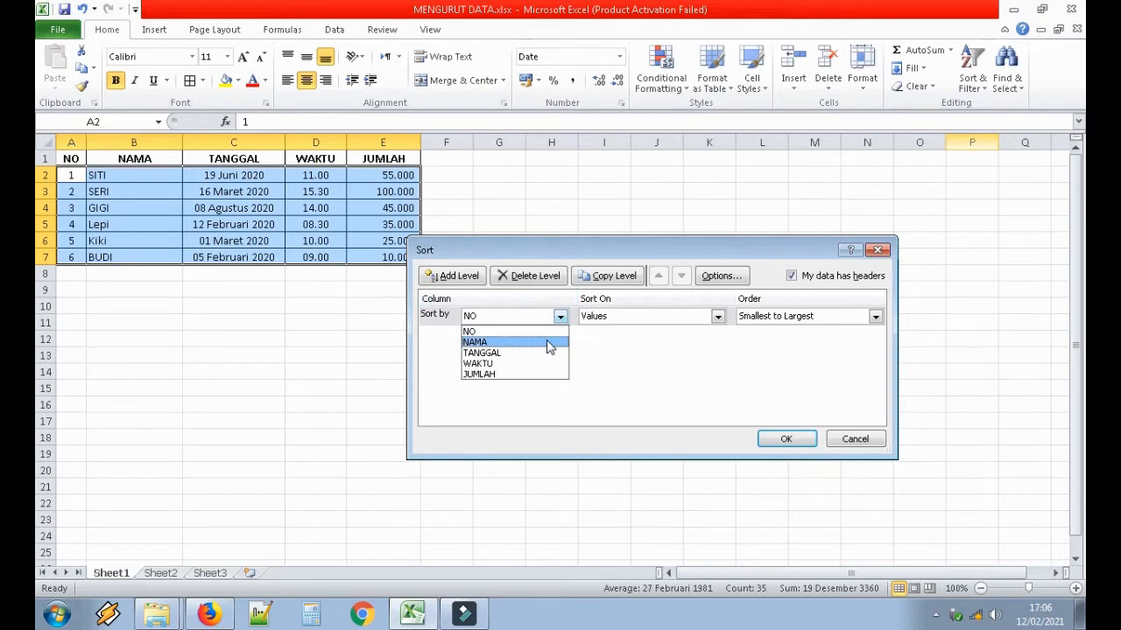
left_click(547, 342)
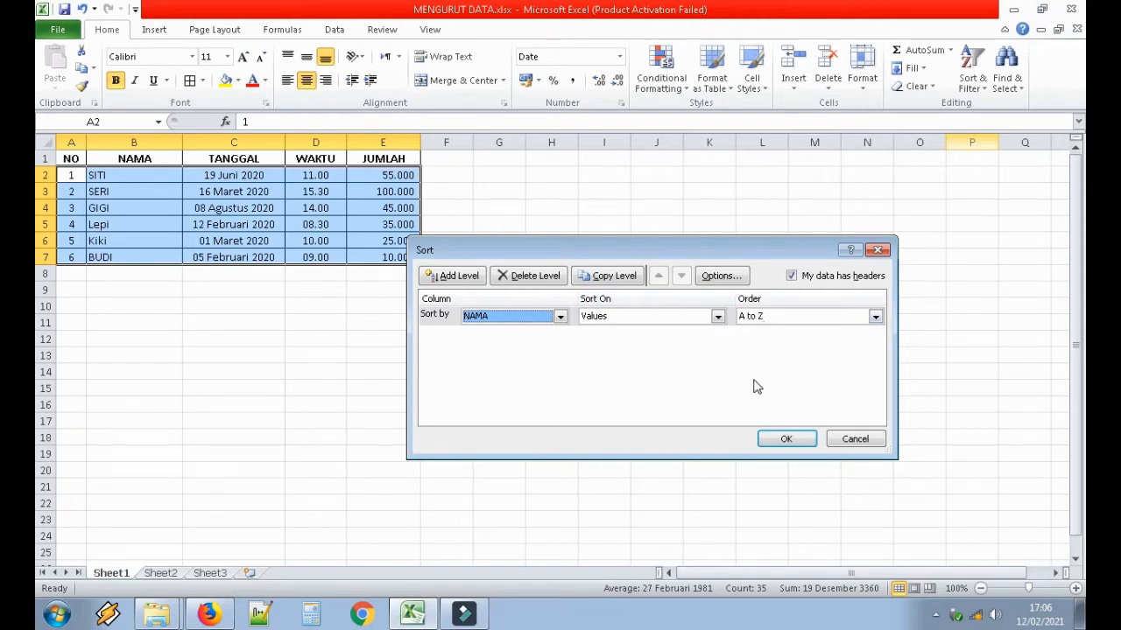
left_click(785, 440)
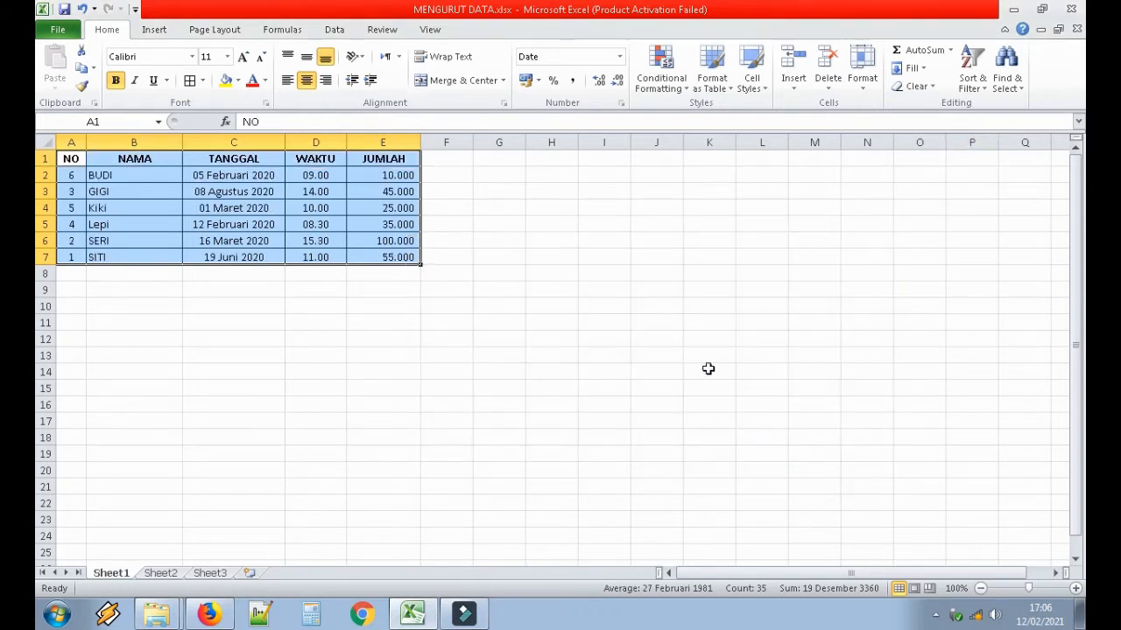
- Examine the order of the entries in the NAMA column and their matching NO values
left_click_drag(130, 179, 127, 255)
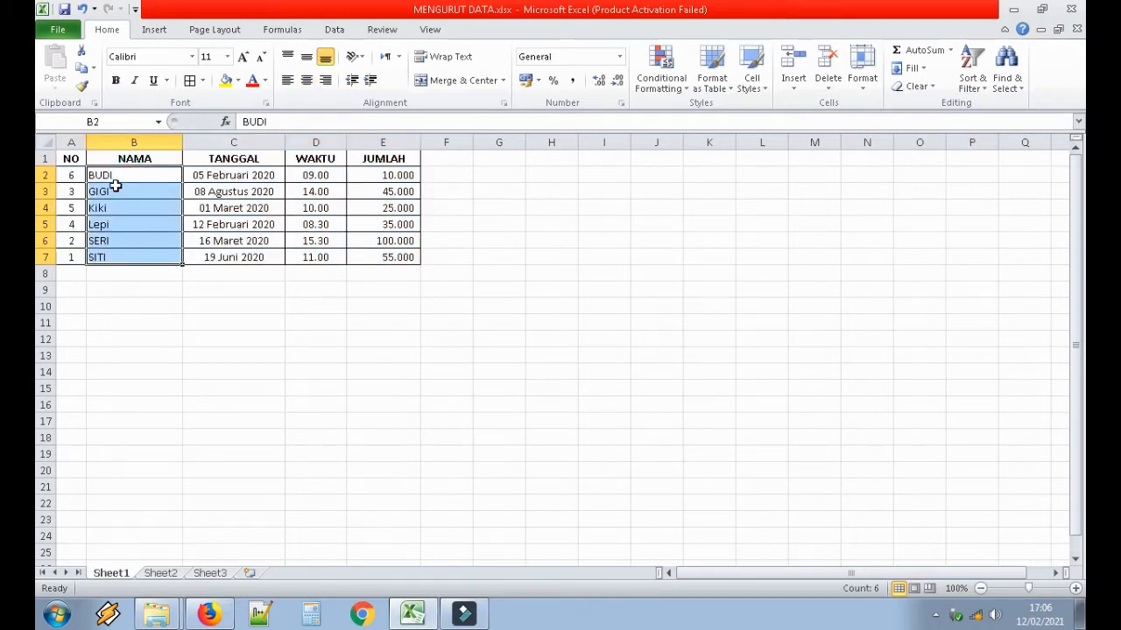
left_click_drag(73, 179, 76, 253)
left_click_drag(71, 178, 72, 253)
left_click(73, 174)
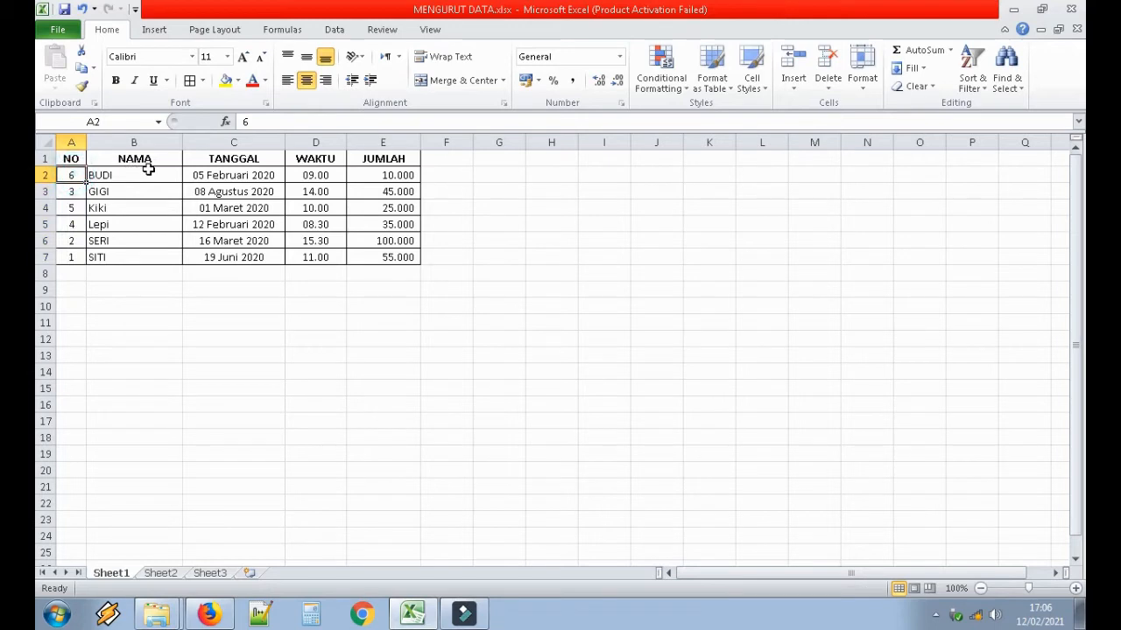
left_click(149, 173)
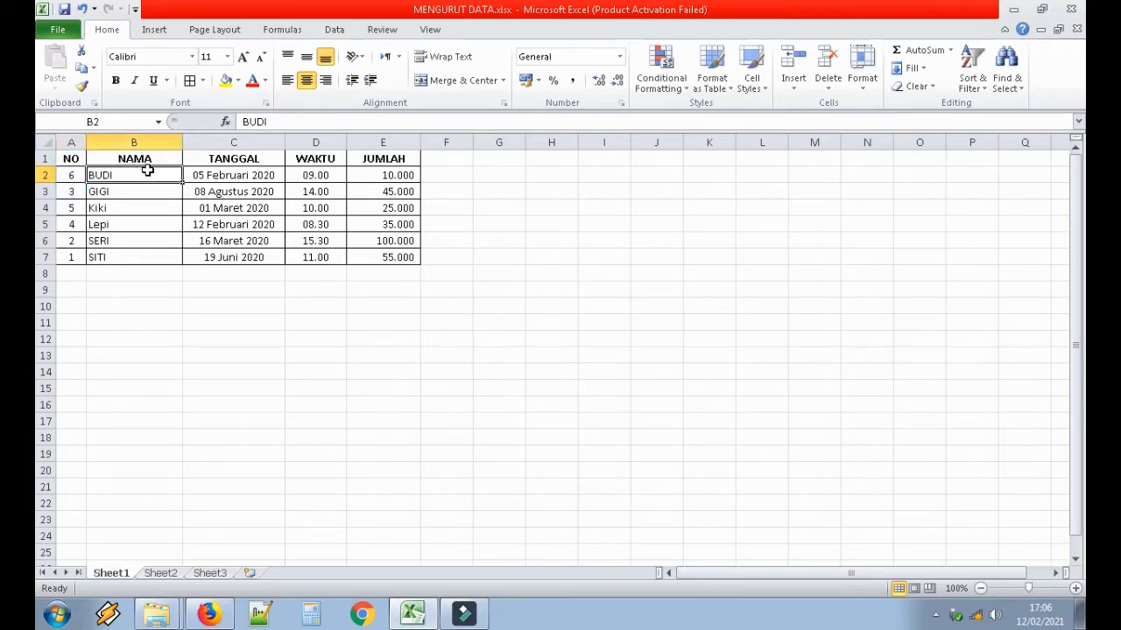
left_click(71, 172)
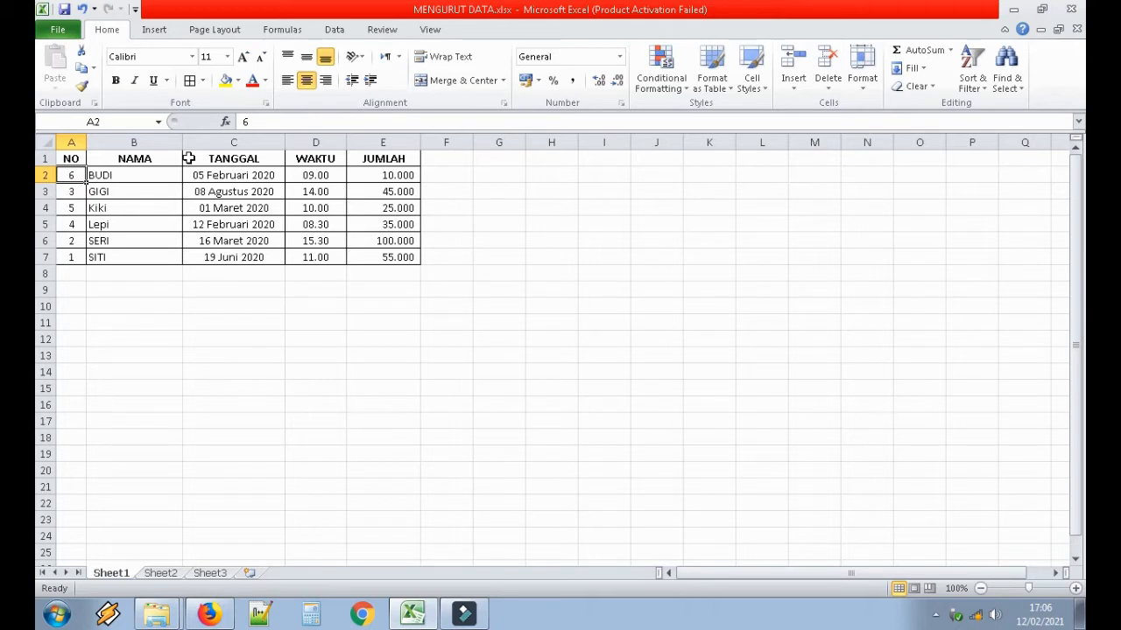
- Sort the table A1:E7 by the NAMA column from Z to A using Custom Sort
left_click_drag(68, 160, 385, 254)
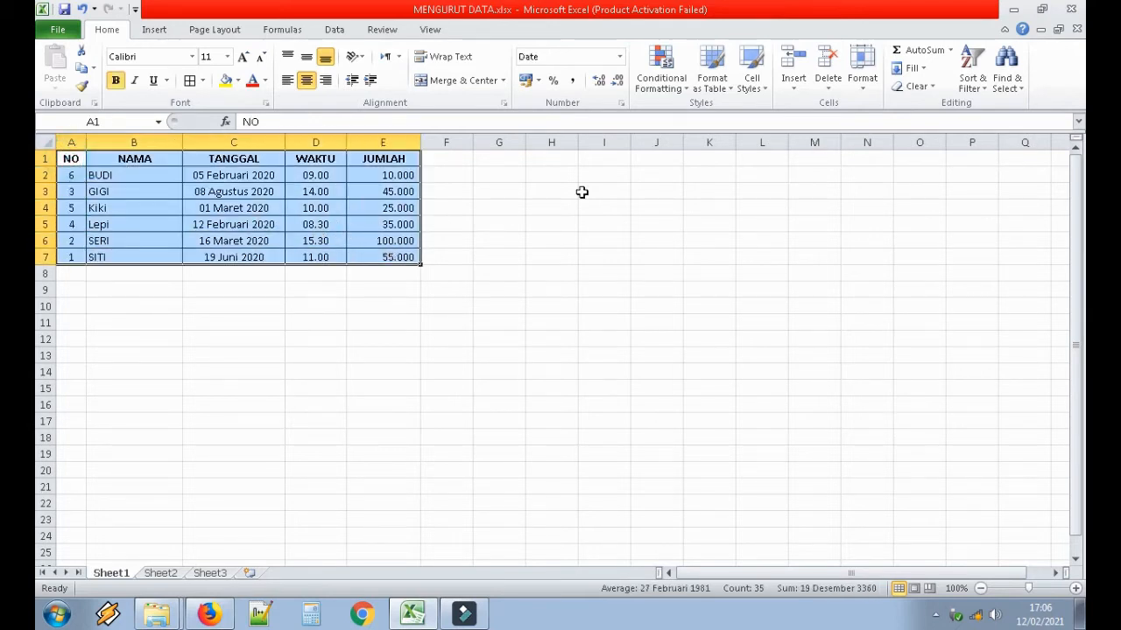
left_click(981, 84)
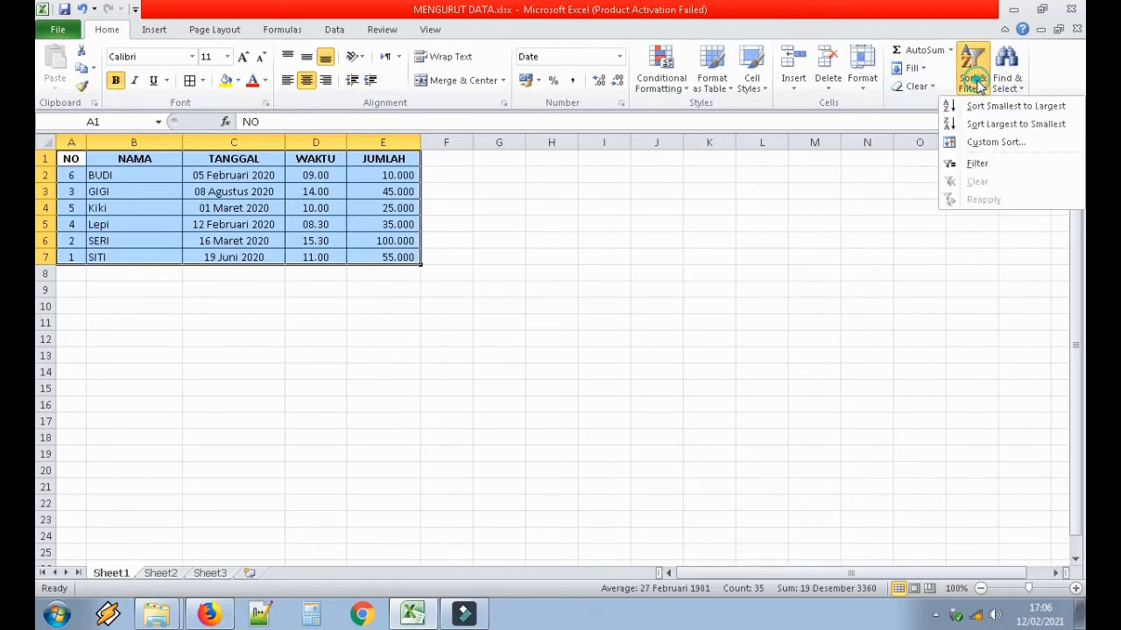
left_click(991, 144)
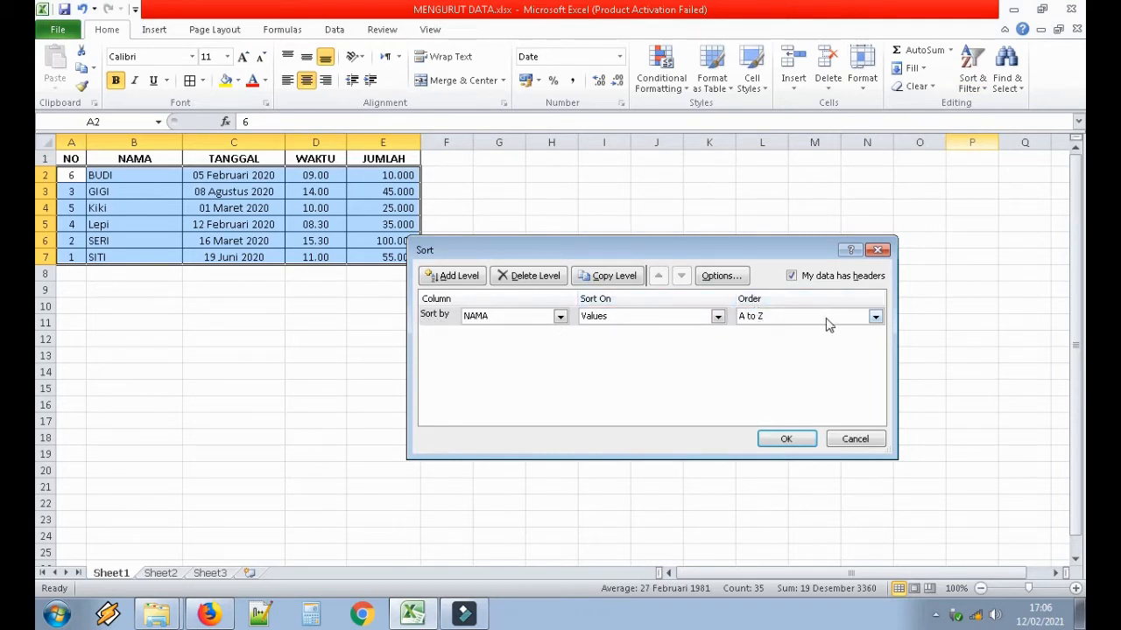
left_click(876, 316)
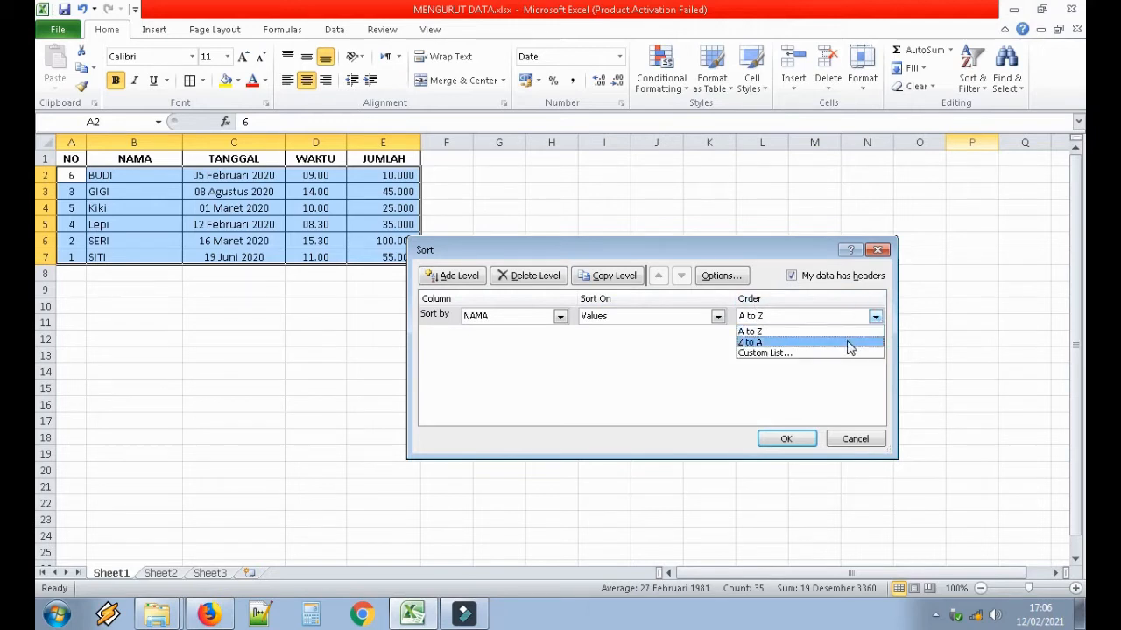
left_click(849, 348)
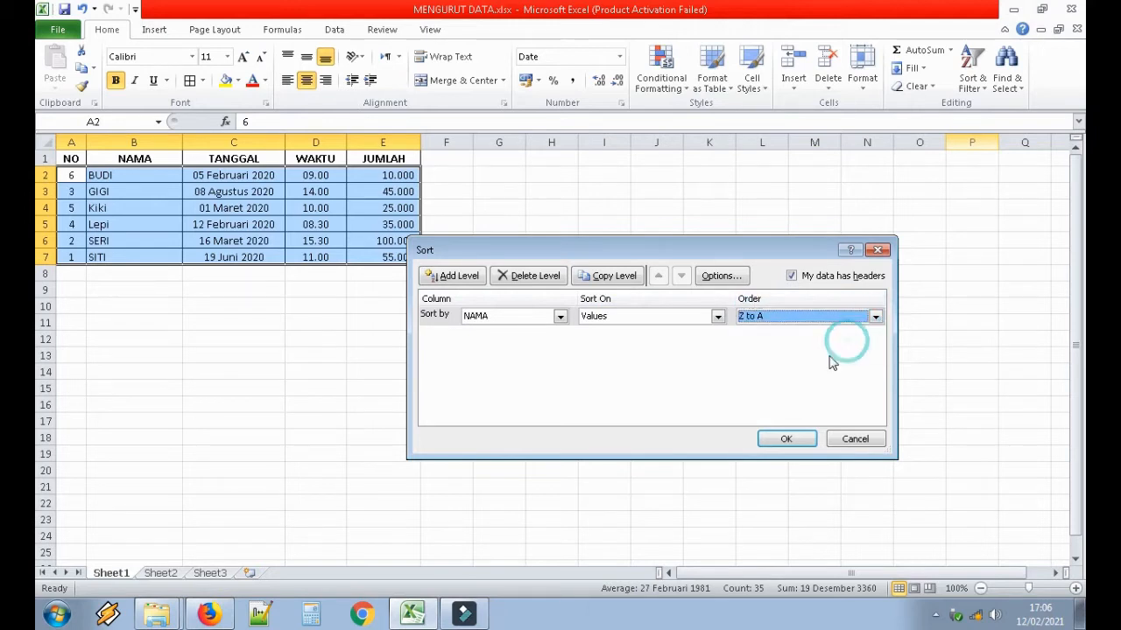
left_click(786, 439)
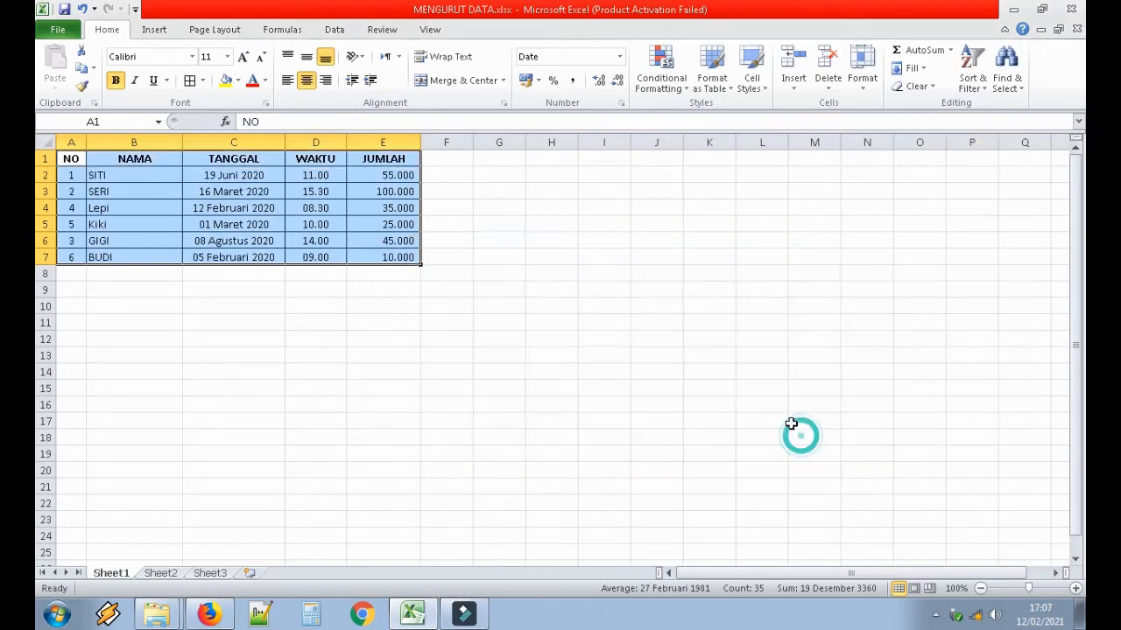
- Undo the Z to A sort of the NAMA column and deselect the table
left_click(146, 176)
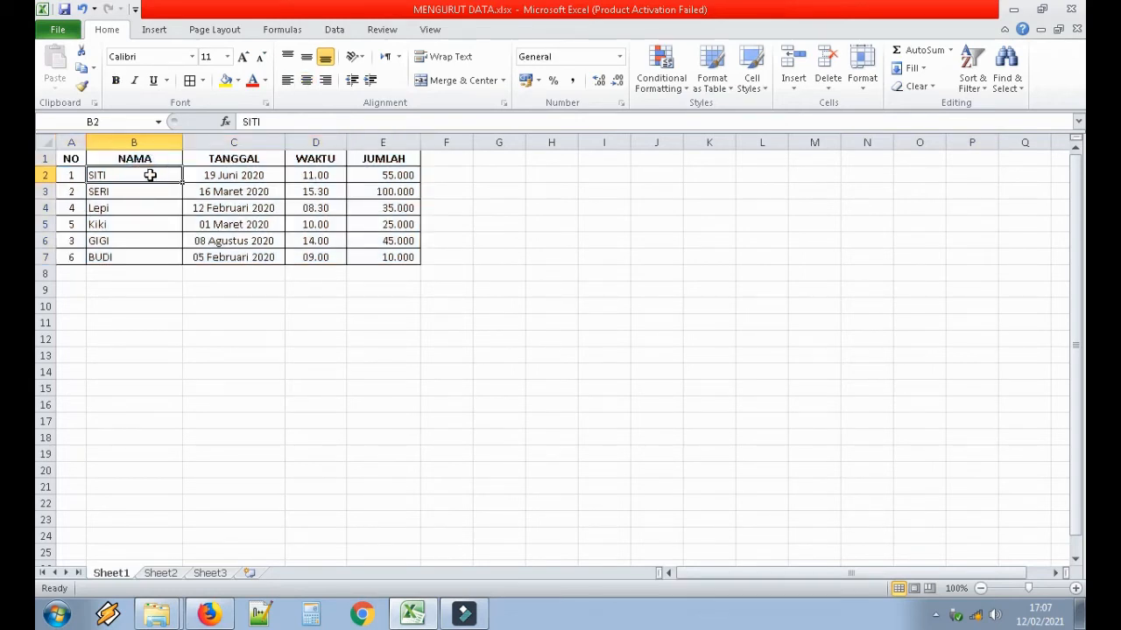
key("ctrl+z")
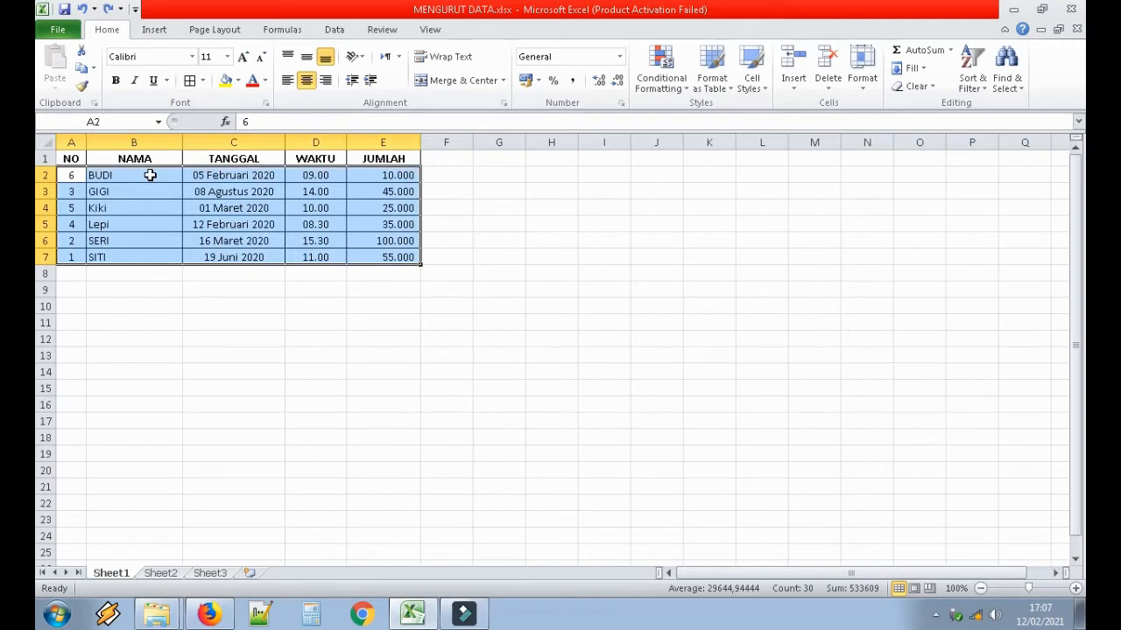
left_click(192, 187)
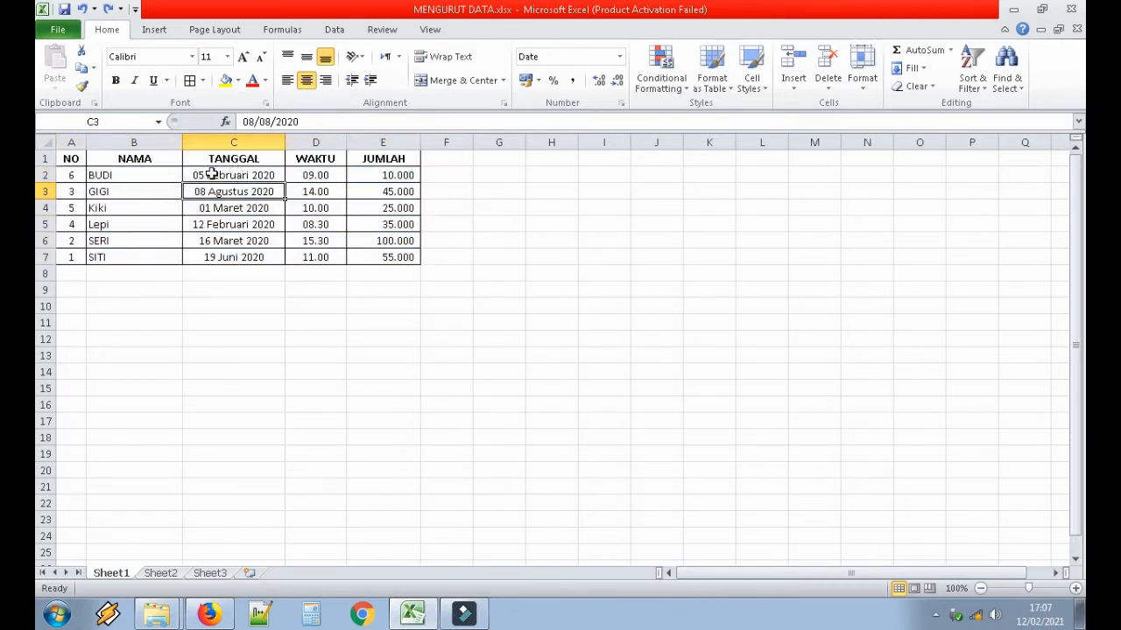
- Sort the table A1:E7 by the TANGGAL column on values, from oldest to newest, using Custom Sort
left_click_drag(70, 160, 388, 253)
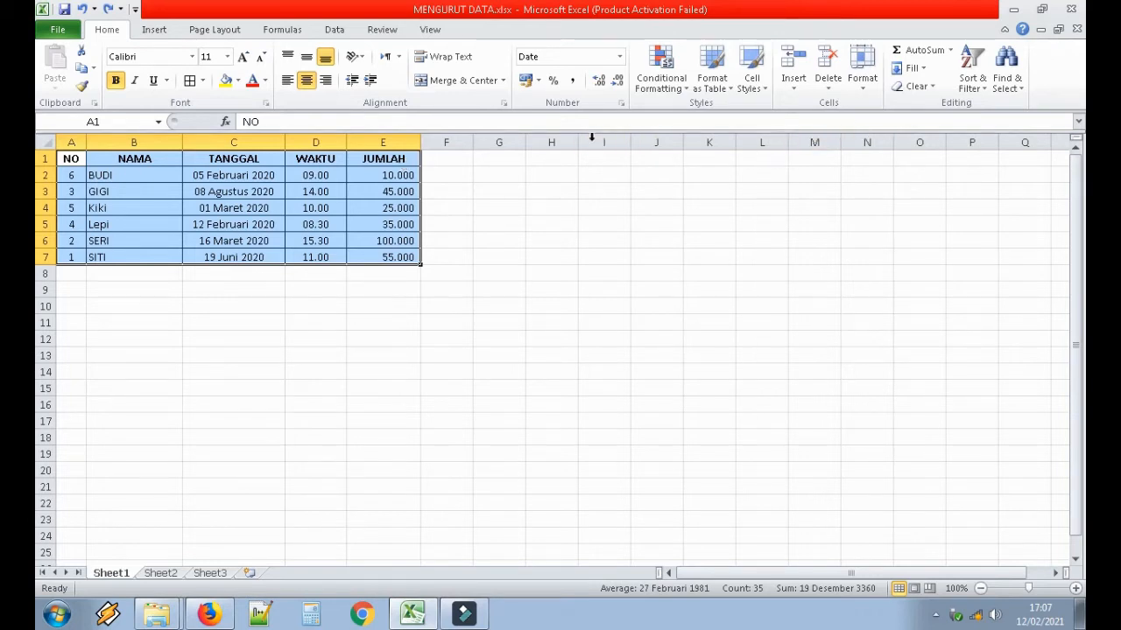
left_click(962, 84)
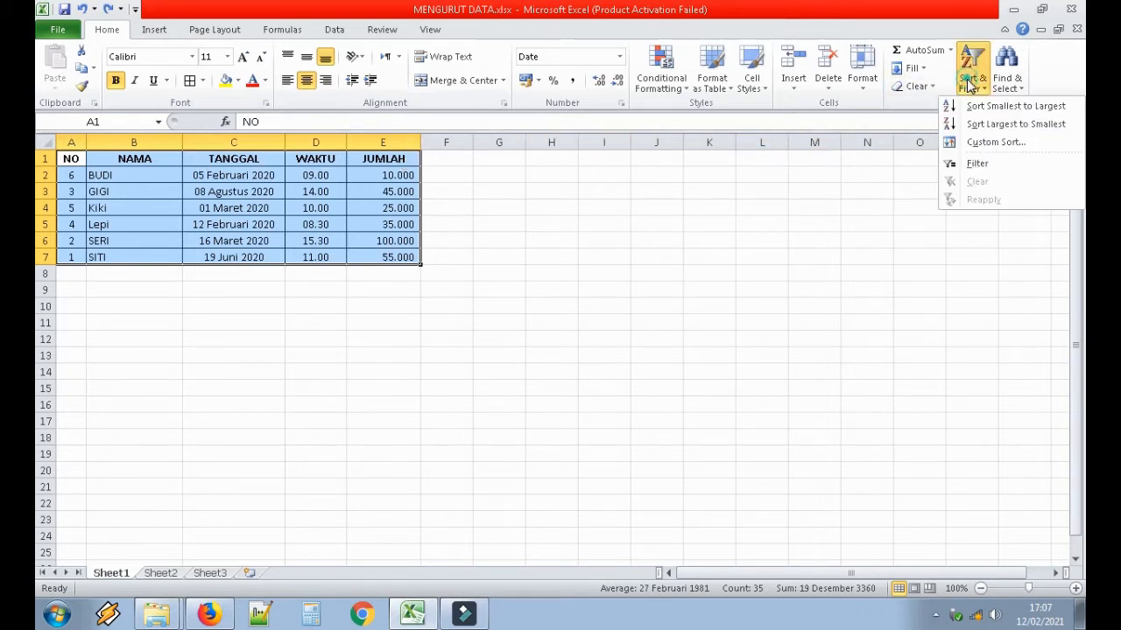
left_click(976, 142)
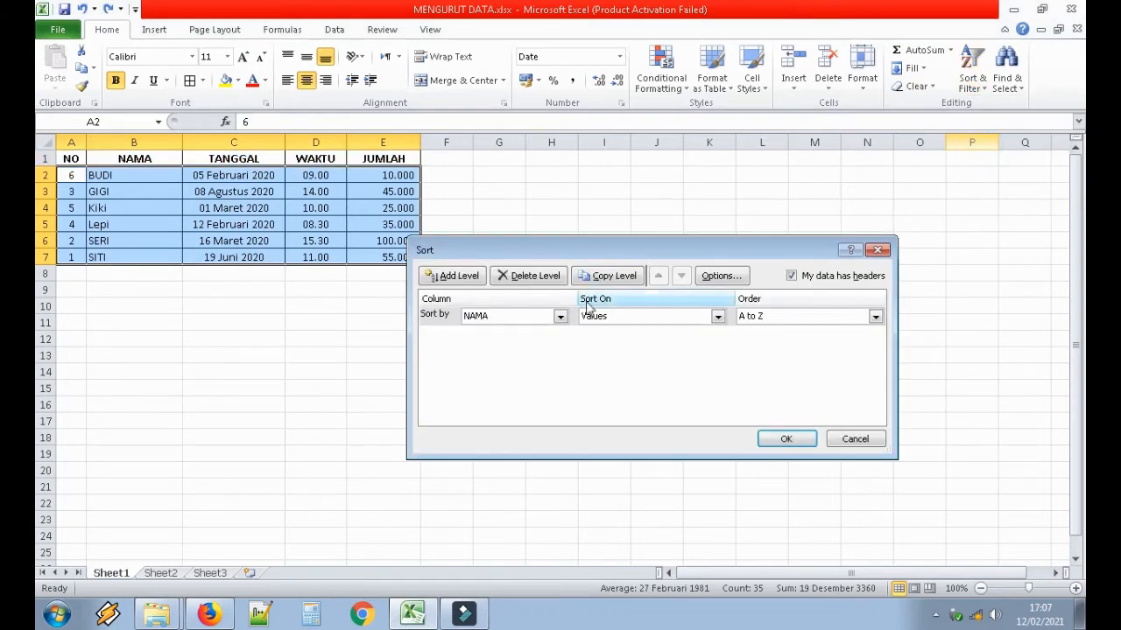
left_click(559, 316)
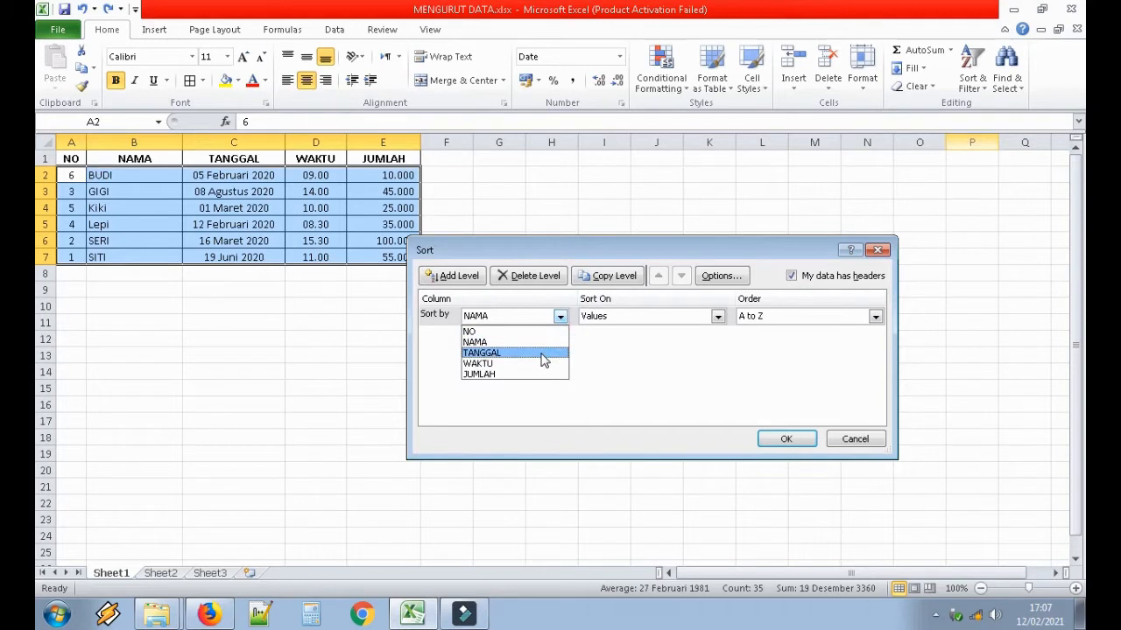
left_click(543, 354)
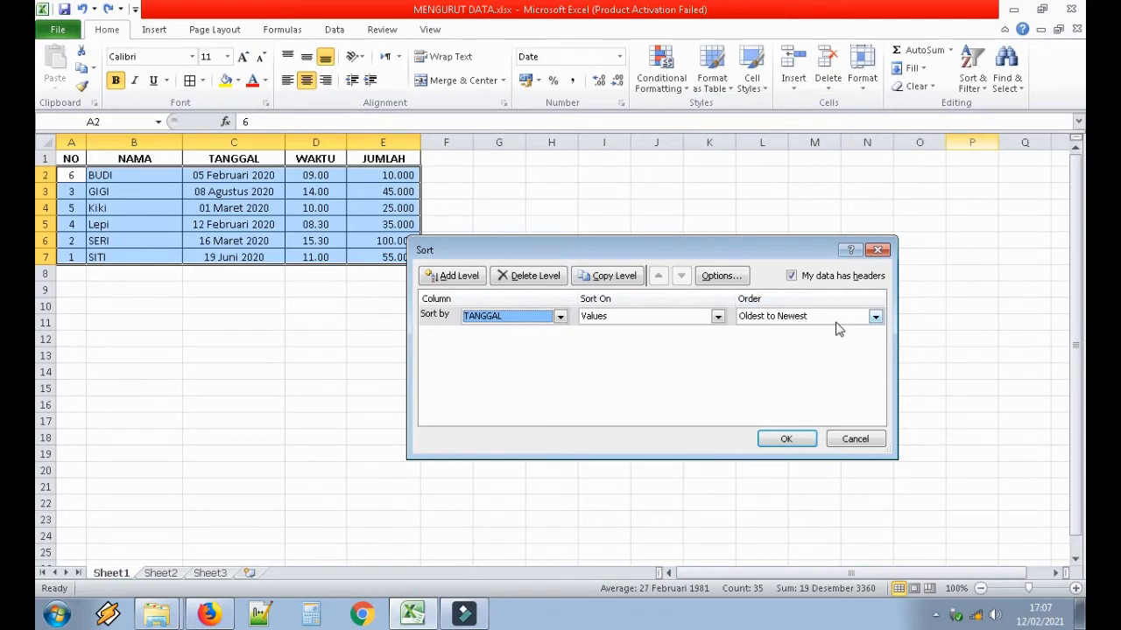
left_click(875, 317)
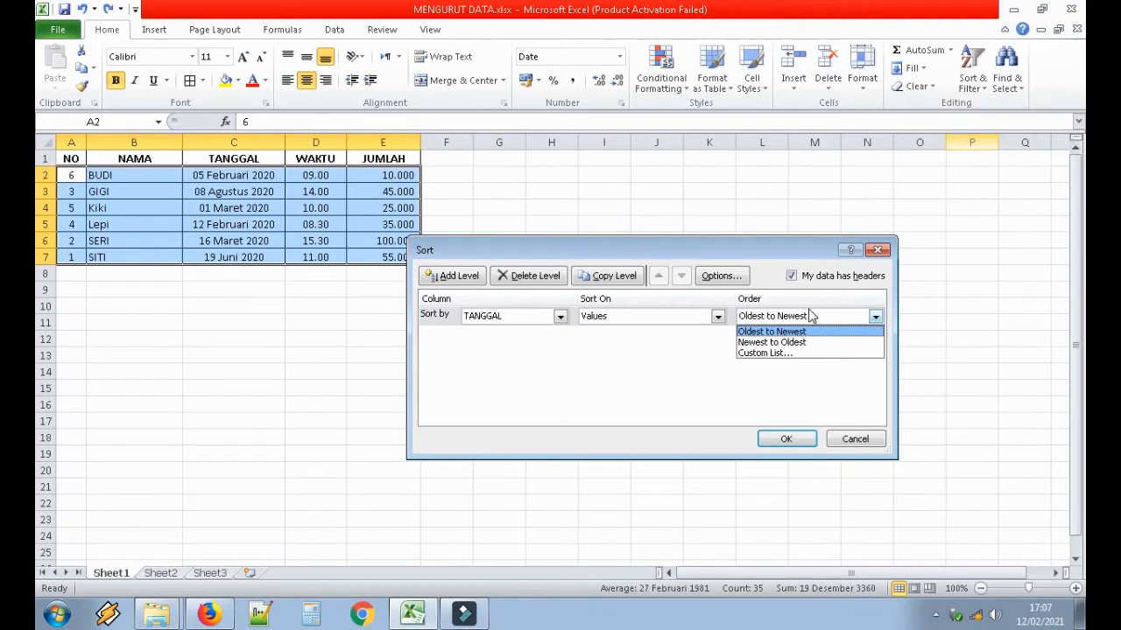
left_click(784, 333)
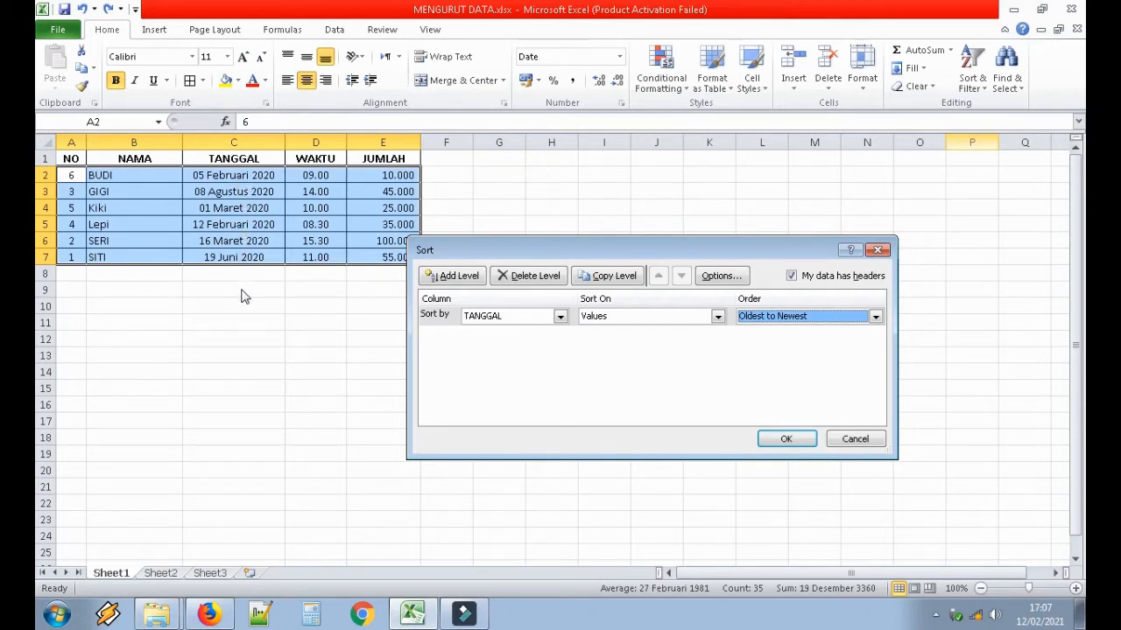
left_click(875, 316)
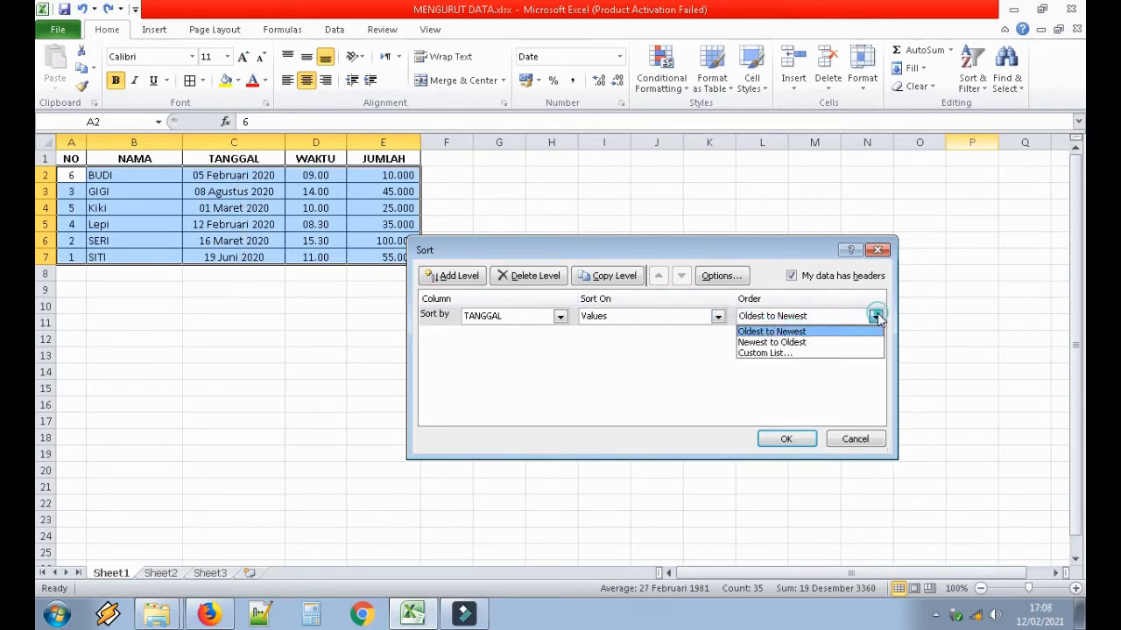
left_click(839, 342)
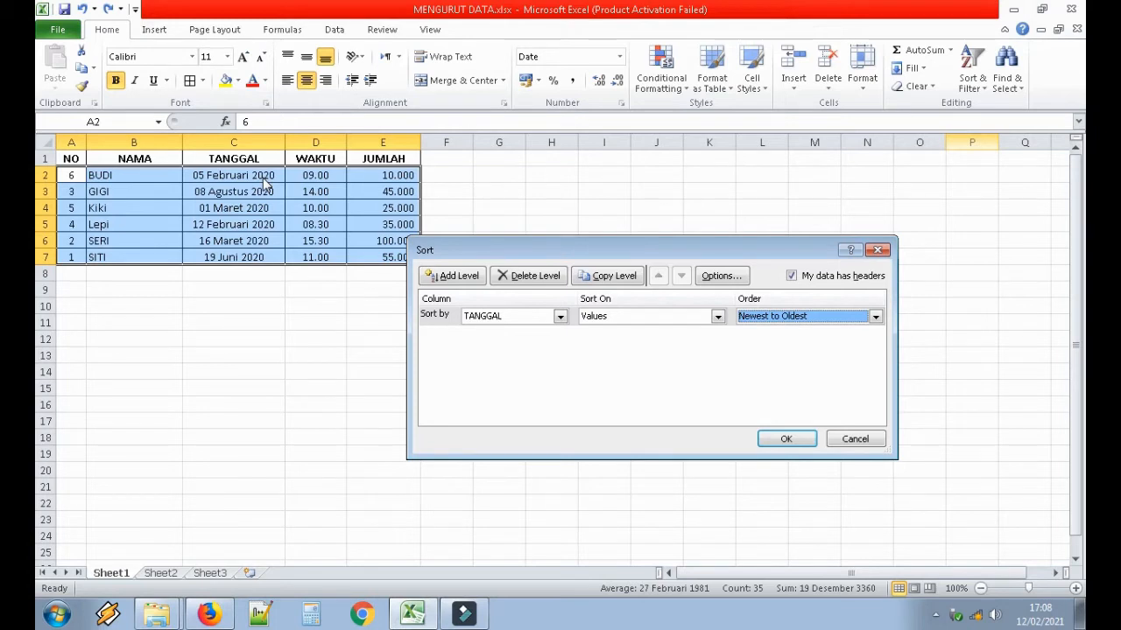
left_click(868, 320)
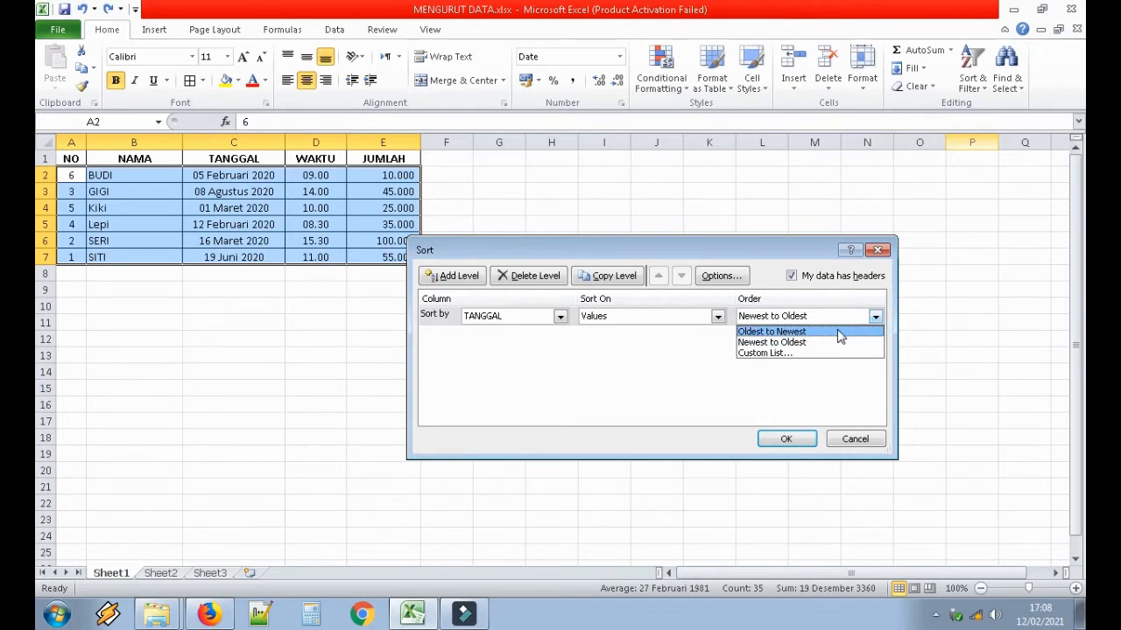
left_click(836, 332)
left_click(786, 439)
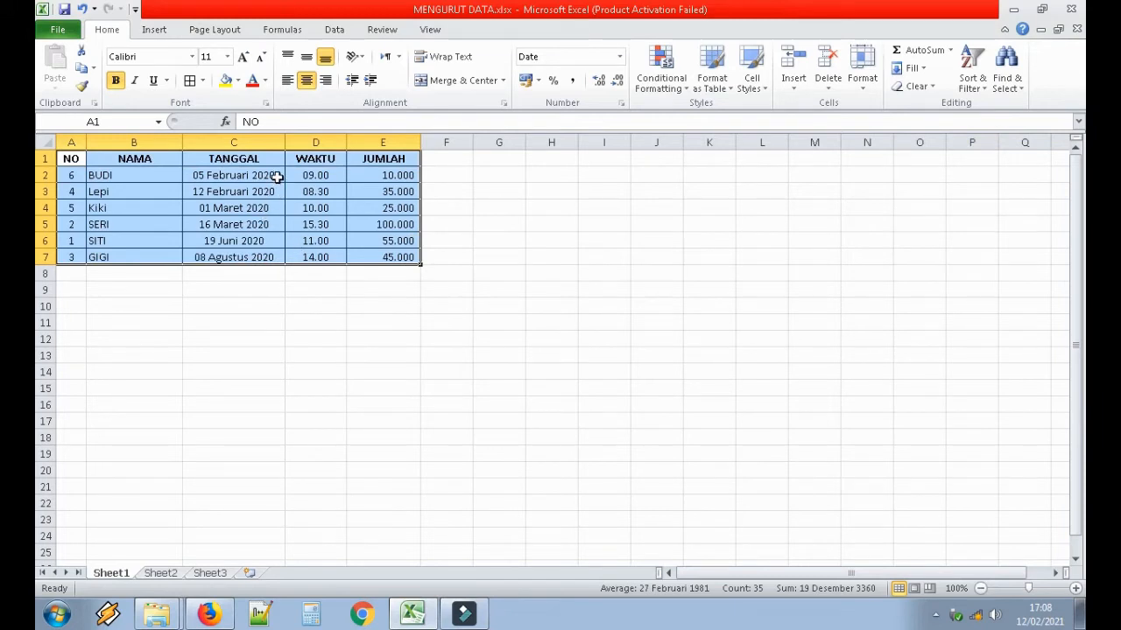
left_click(274, 176)
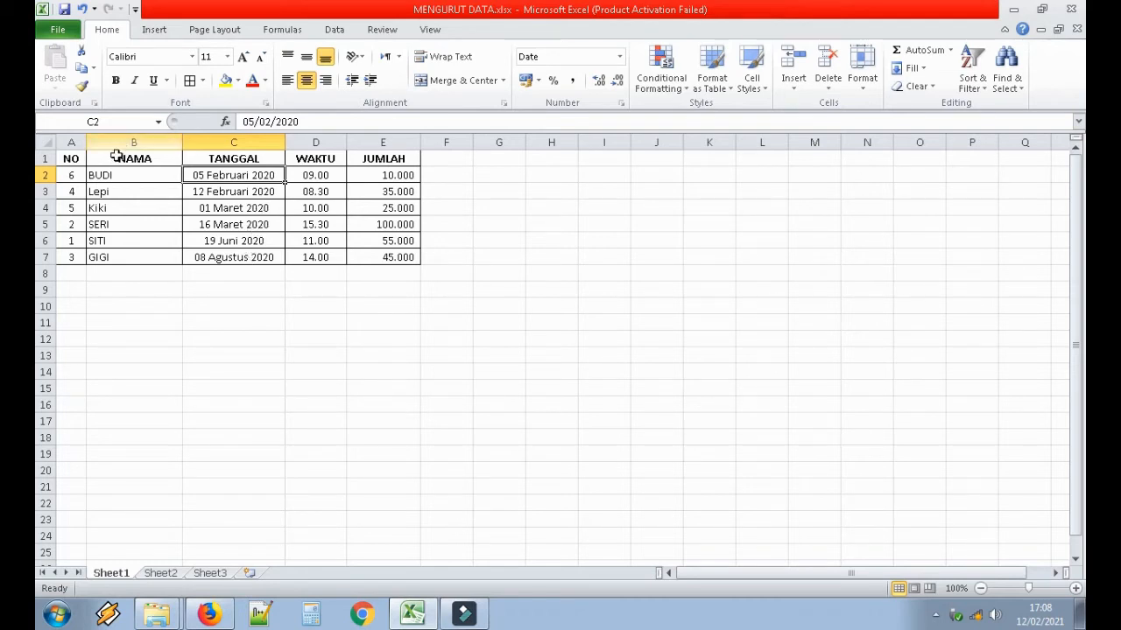
- Sort the table A1:E7 by the TANGGAL column from newest to oldest using Custom Sort, and select the dates C2:C7
left_click_drag(70, 158, 395, 254)
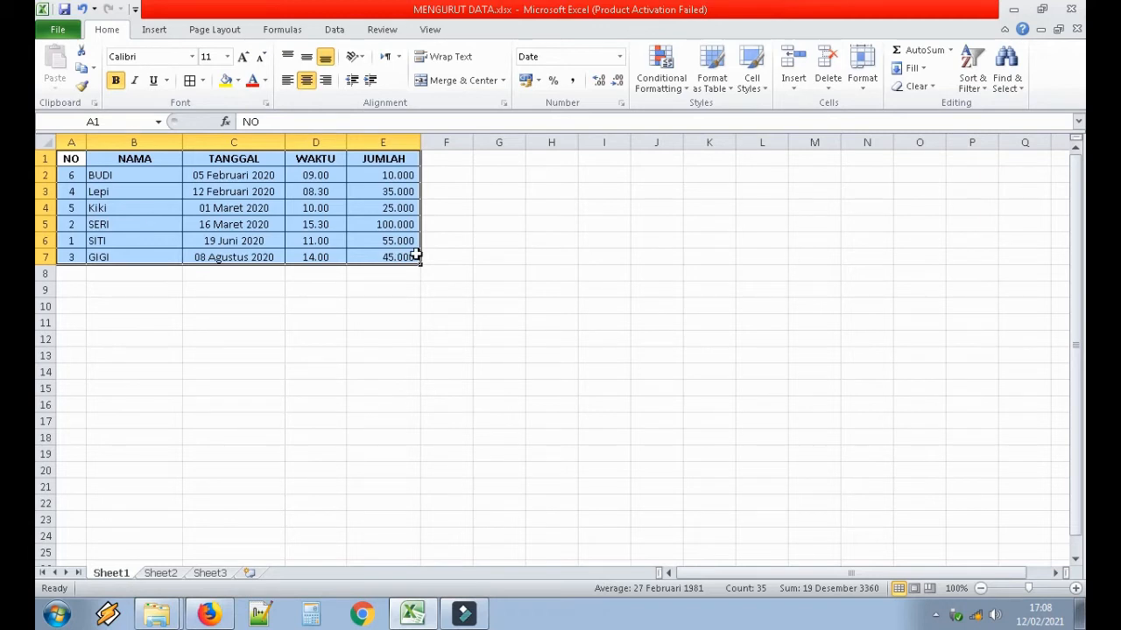
left_click(970, 80)
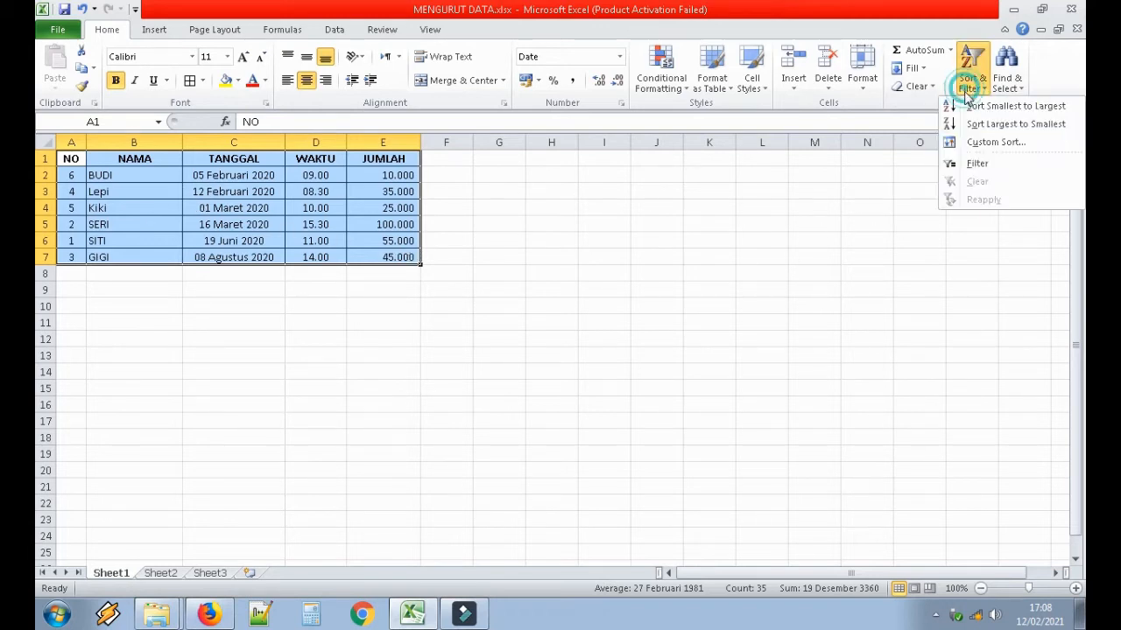
left_click(993, 142)
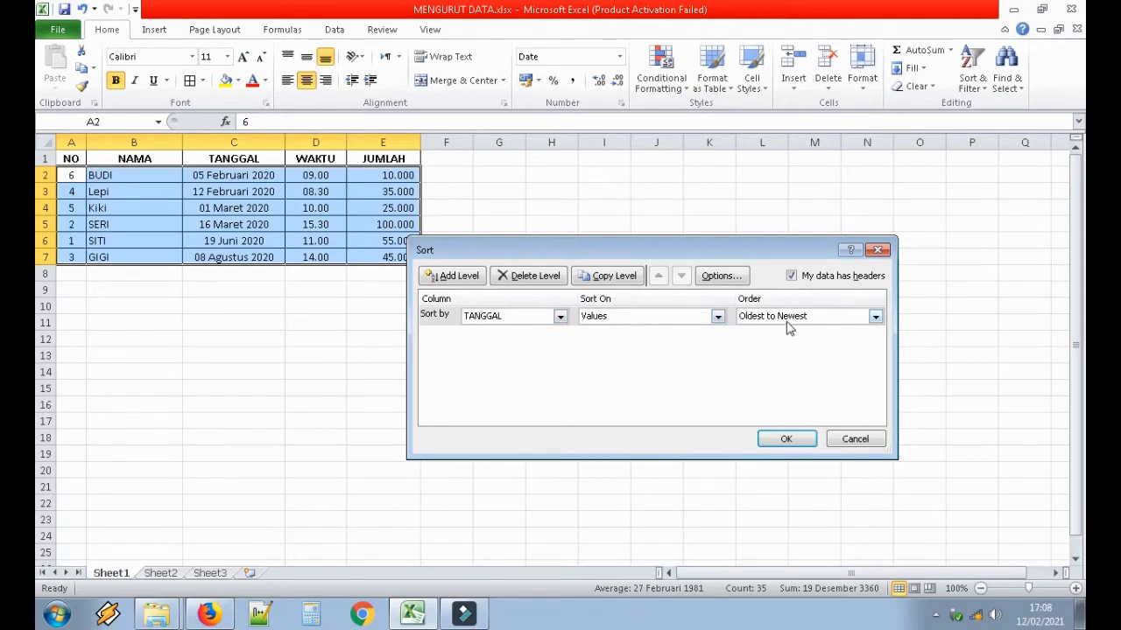
left_click(875, 316)
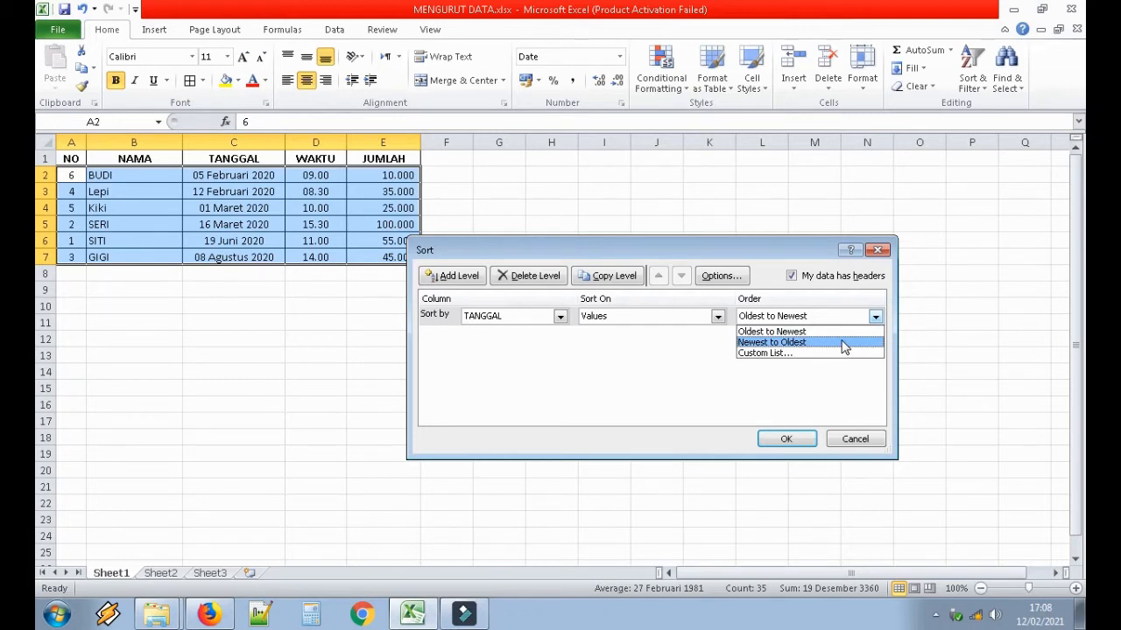
left_click(843, 342)
left_click(786, 441)
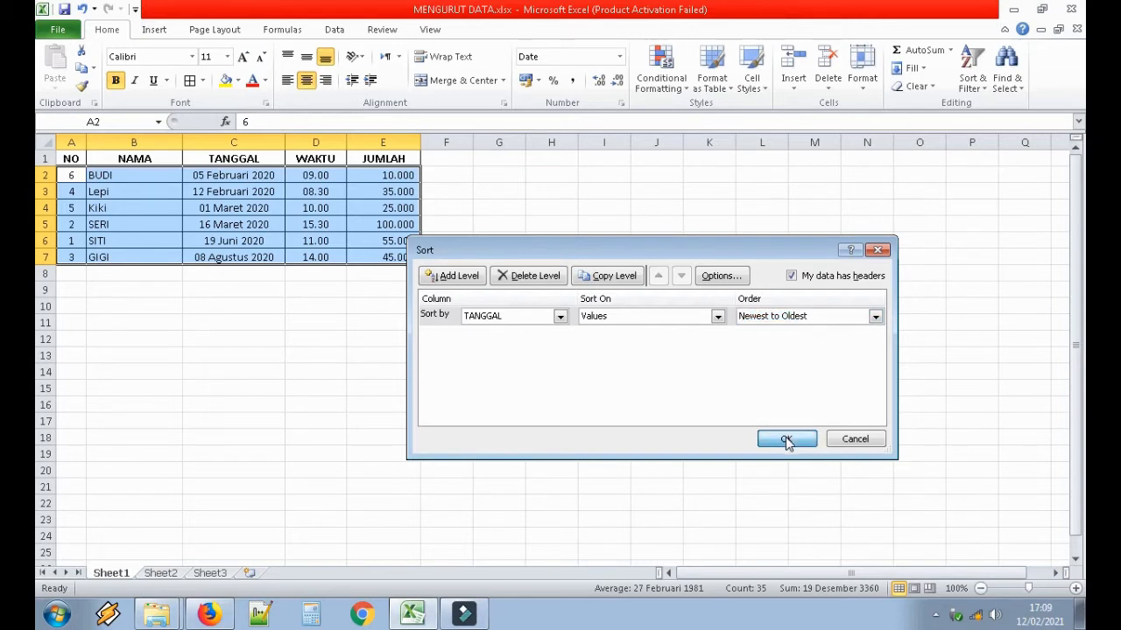
left_click(259, 176)
left_click_drag(259, 175, 254, 258)
left_click_drag(252, 177, 247, 260)
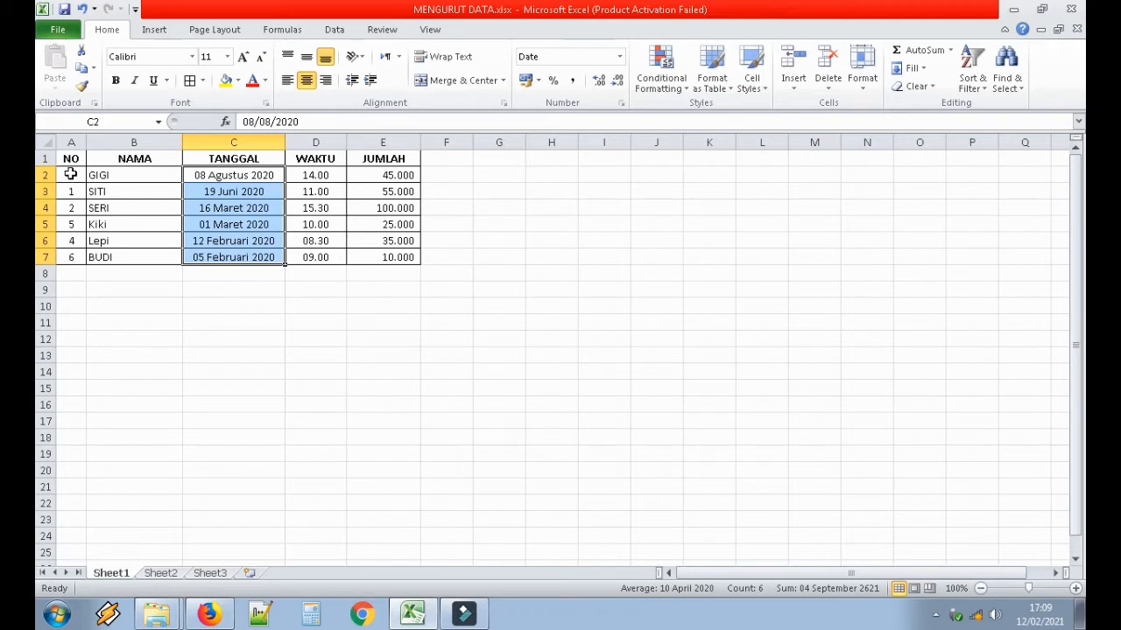
- Sort the table A1:E7 by the WAKTU column on values, from A to Z, using Custom Sort
left_click_drag(66, 175, 388, 253)
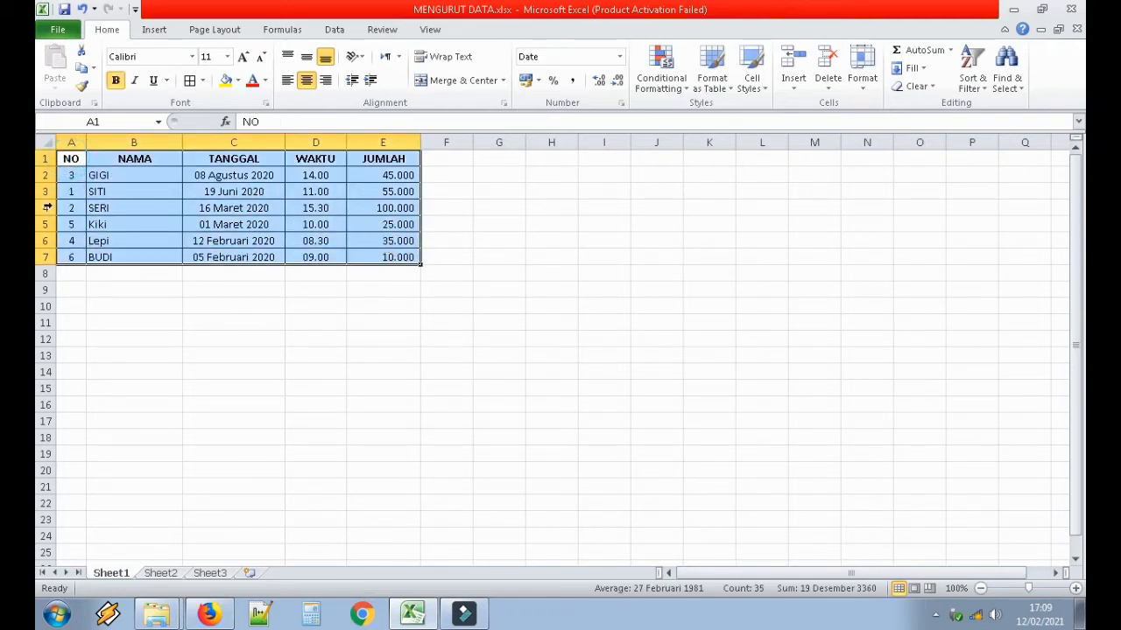
left_click(980, 92)
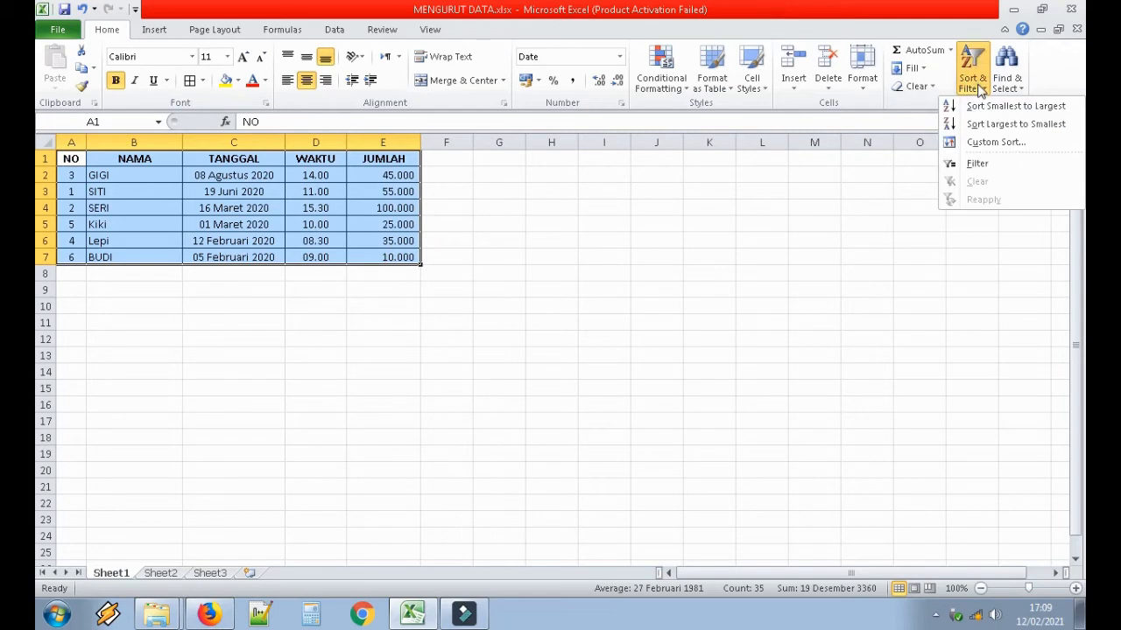
left_click(991, 142)
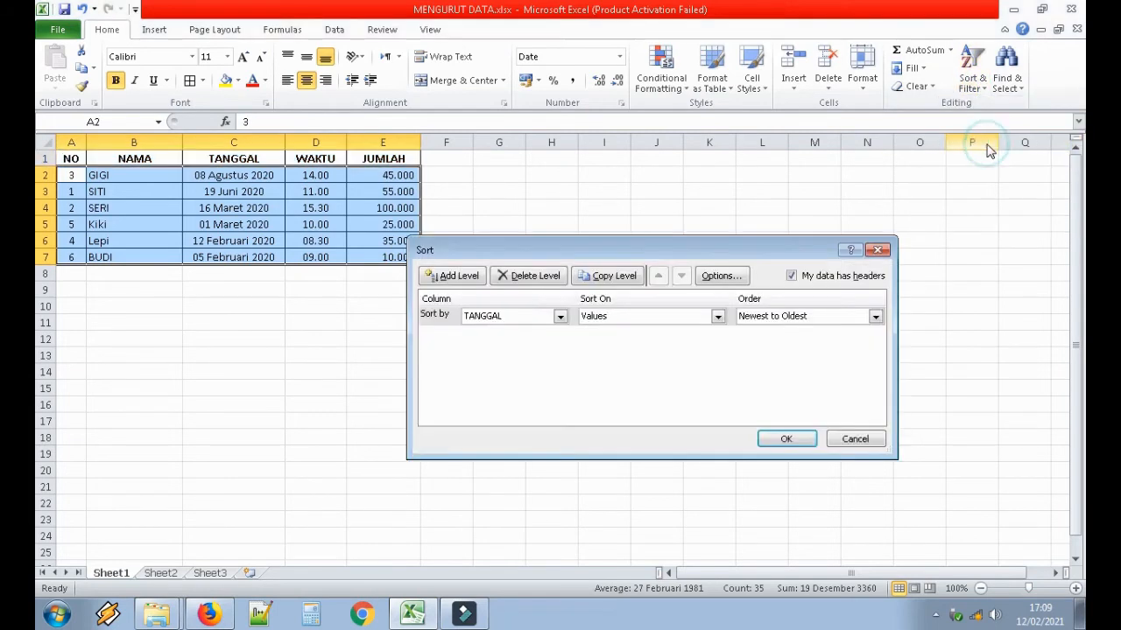
left_click(560, 317)
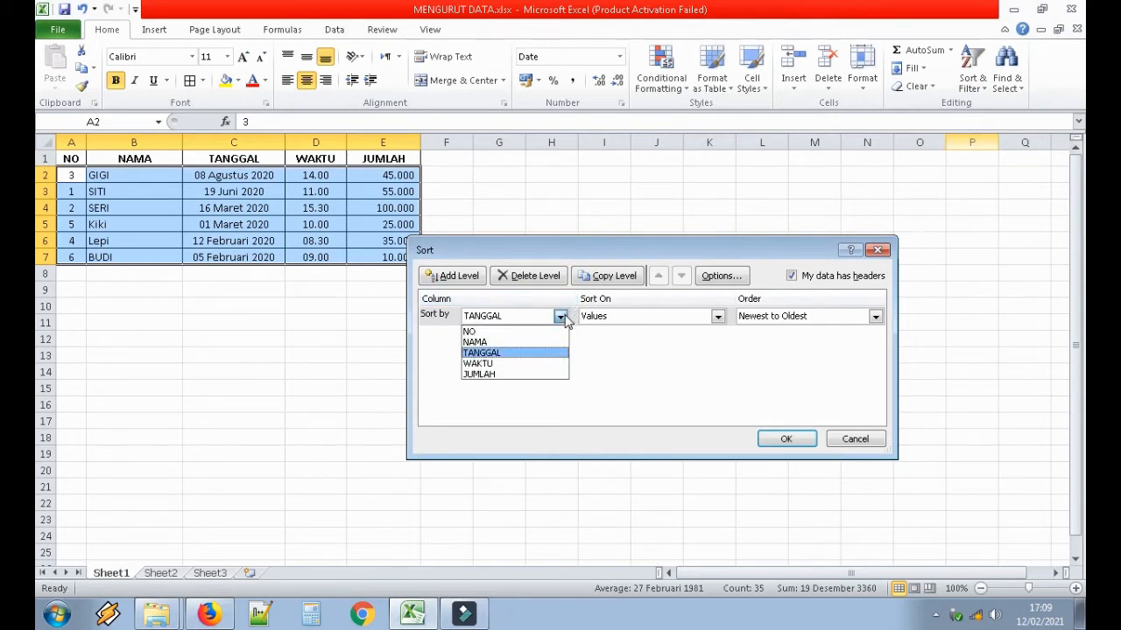
left_click(547, 363)
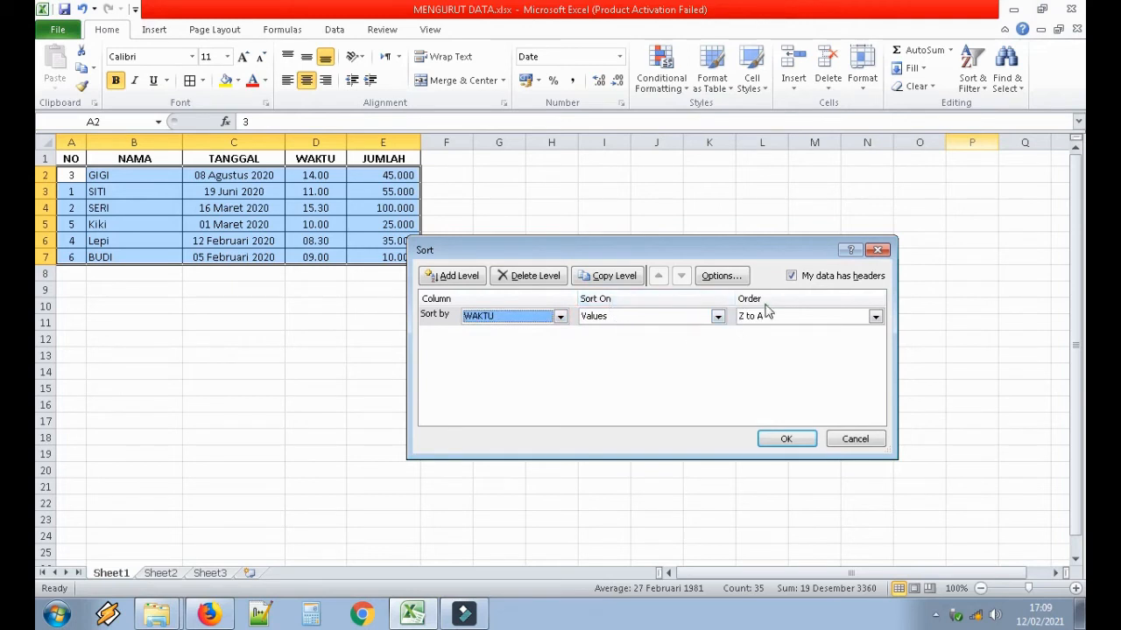
left_click(875, 316)
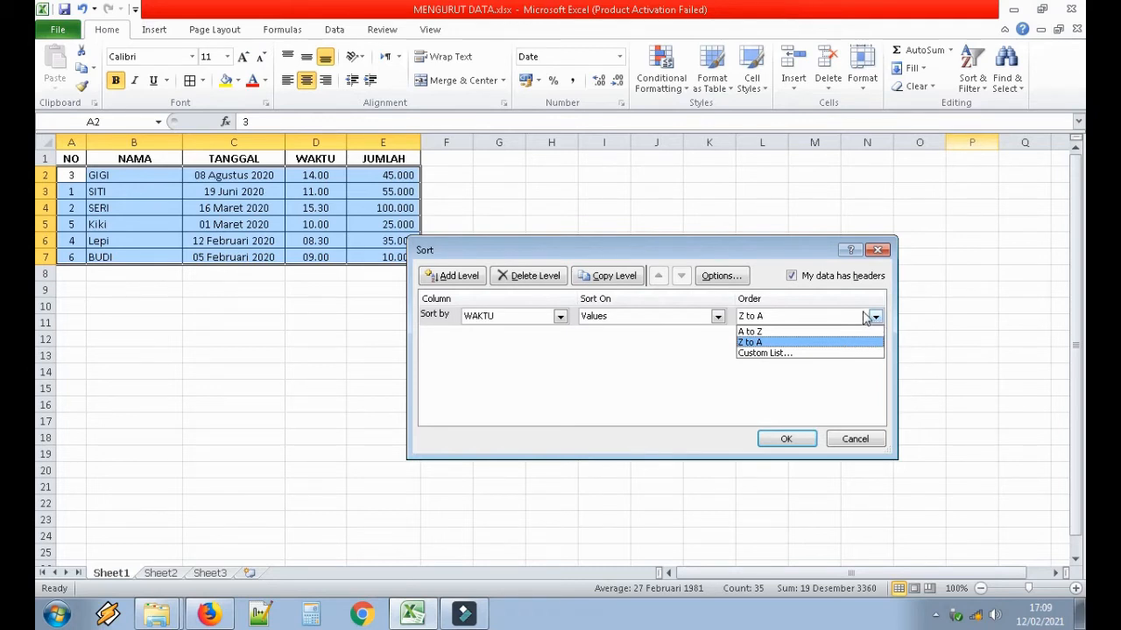
left_click(788, 332)
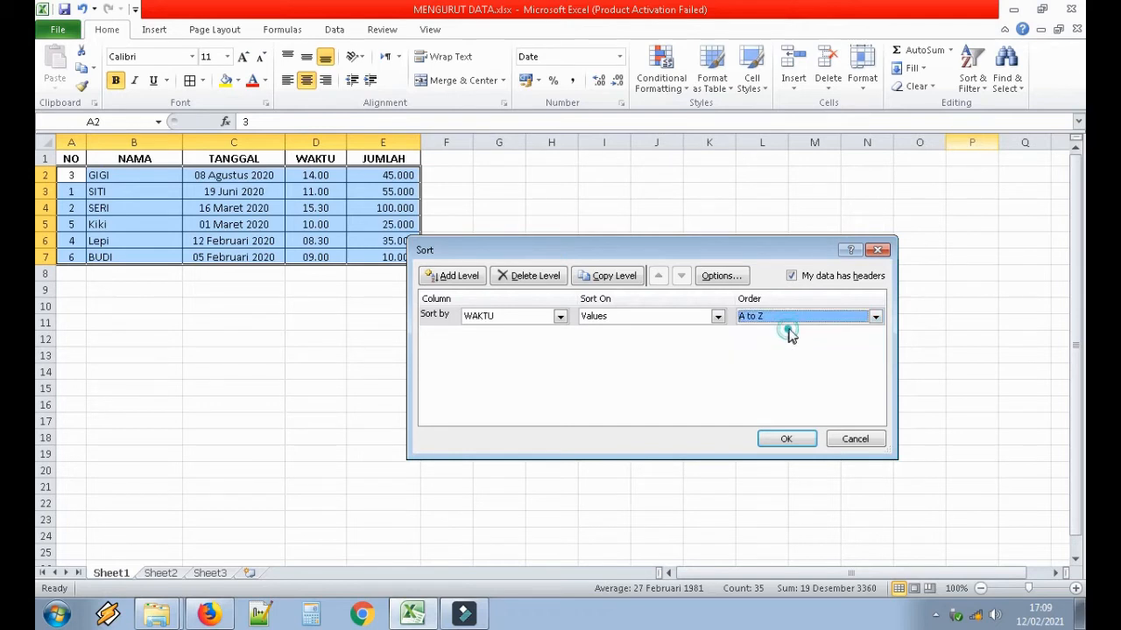
left_click(779, 439)
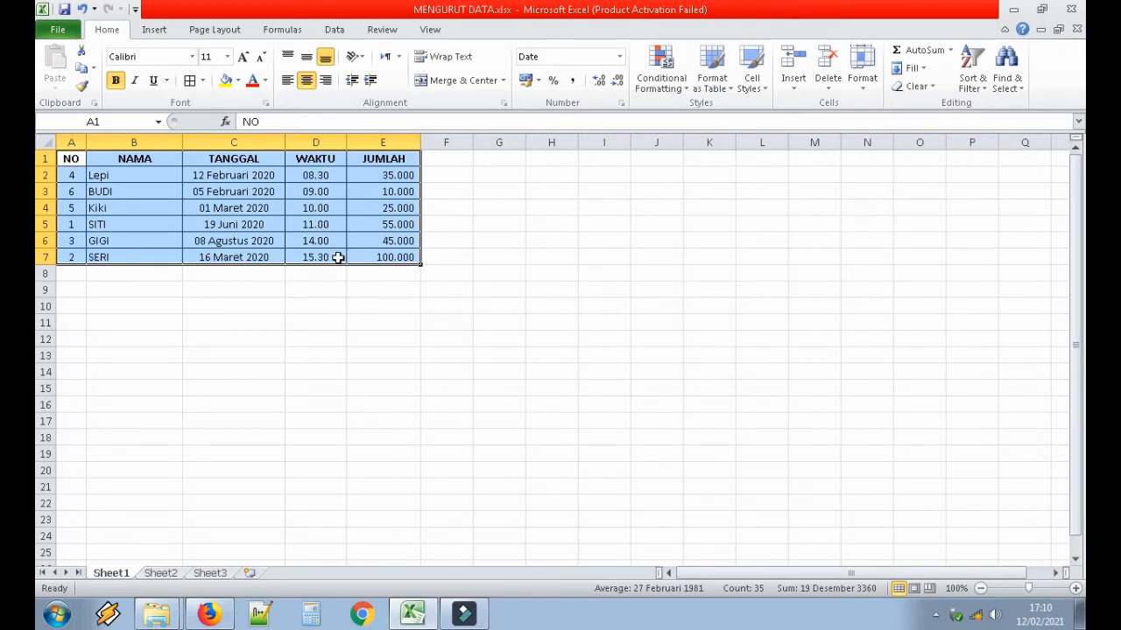
- Sort the table A1:E7 by the WAKTU column on values, from Z to A, using Custom Sort
left_click(972, 74)
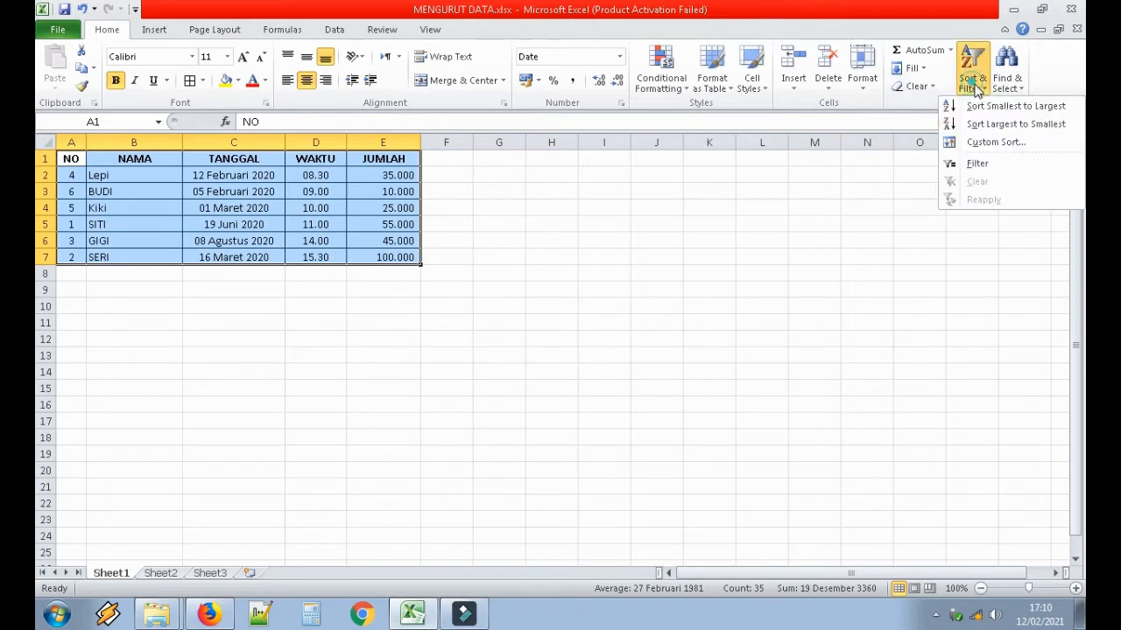
left_click(996, 143)
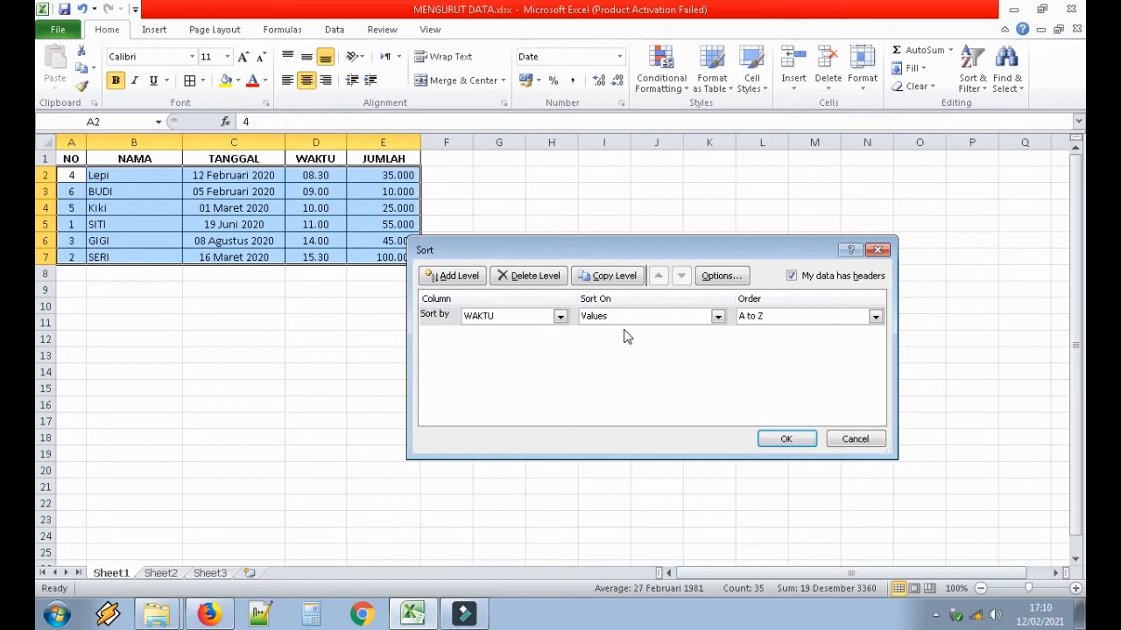
left_click(718, 317)
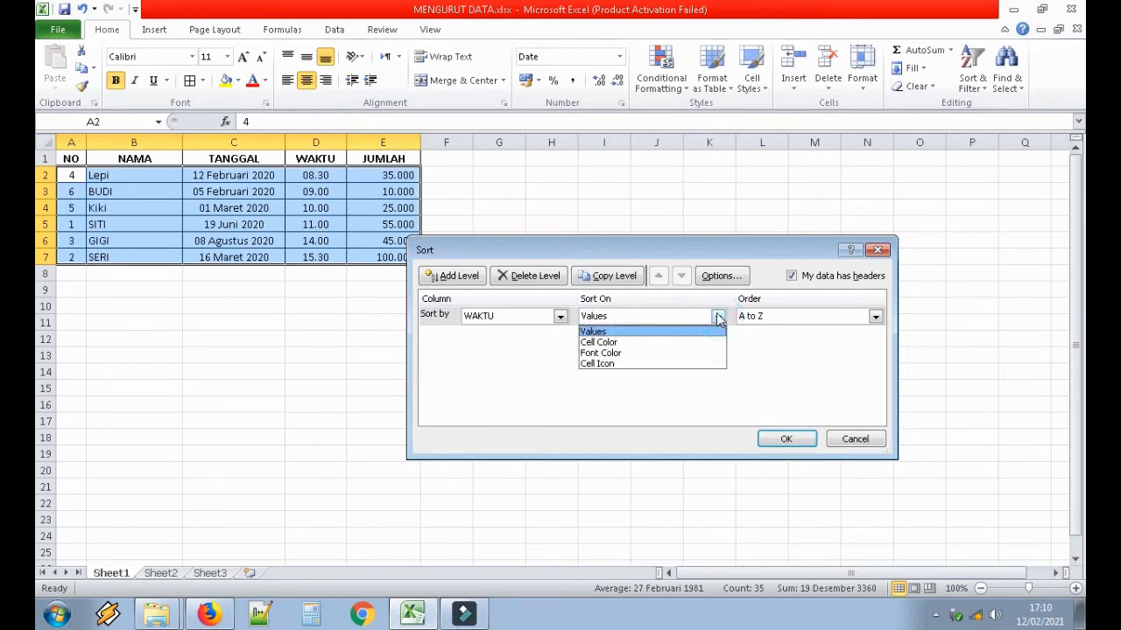
left_click(718, 317)
left_click(875, 316)
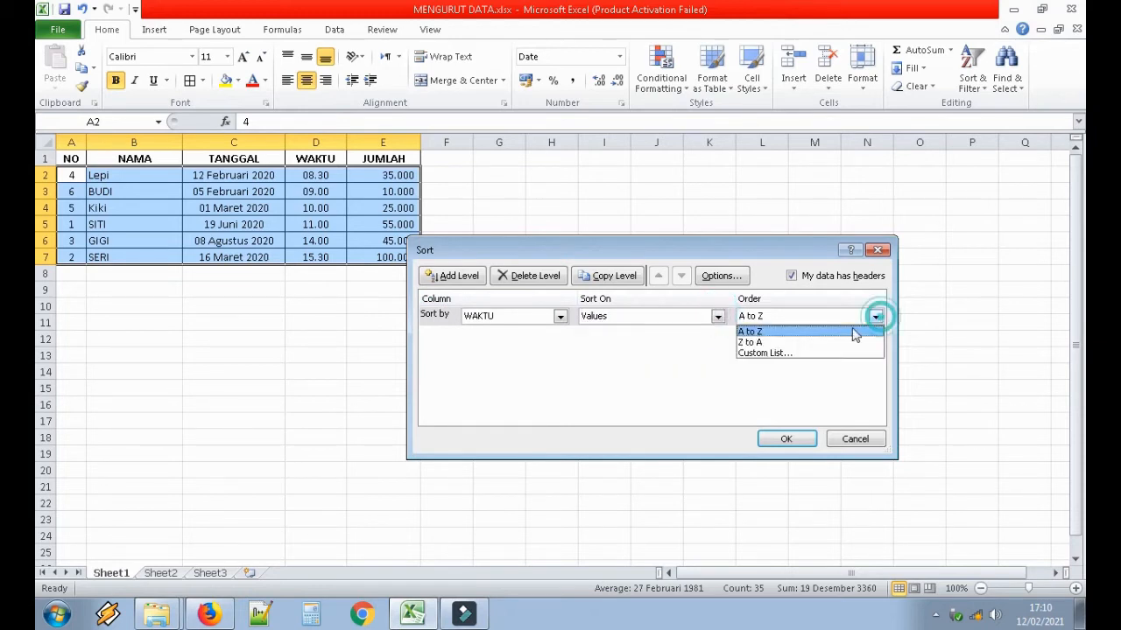
left_click(837, 342)
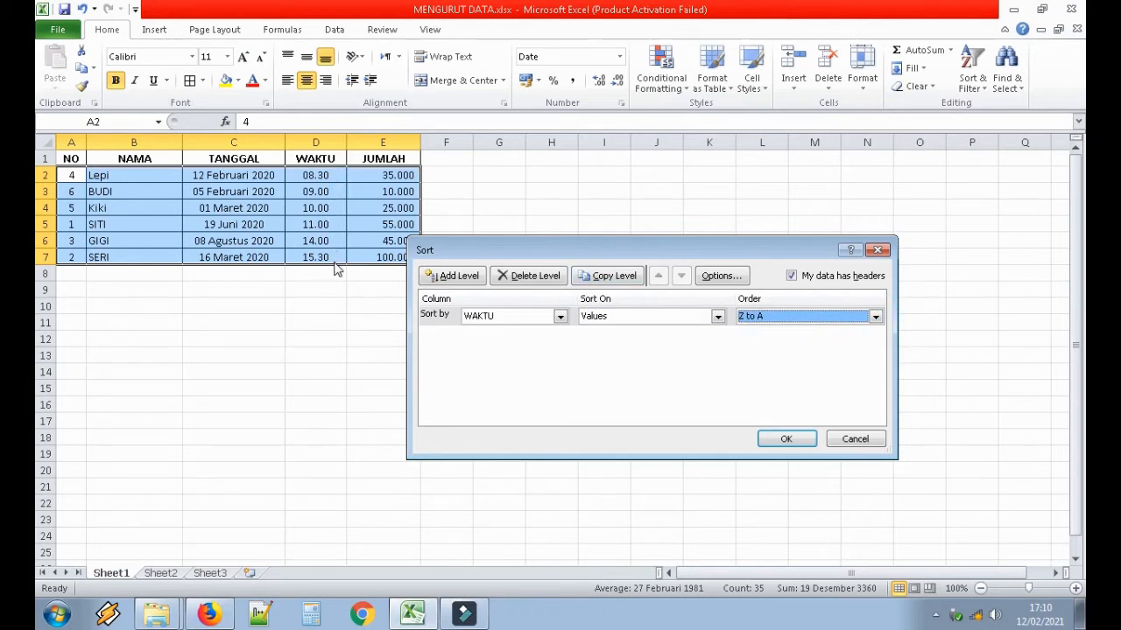
left_click(786, 438)
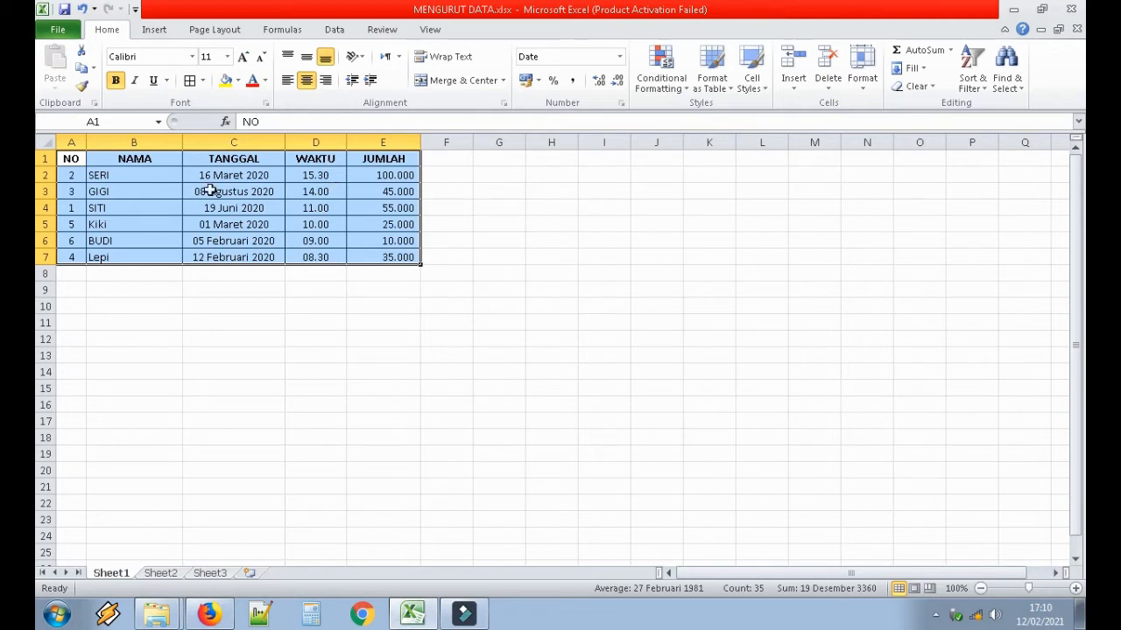
- Sort the table A1:E7 by the JUMLAH column from largest to smallest using Custom Sort, and check the JUMLAH column
left_click_drag(71, 160, 409, 257)
left_click(71, 160)
left_click_drag(71, 160, 380, 257)
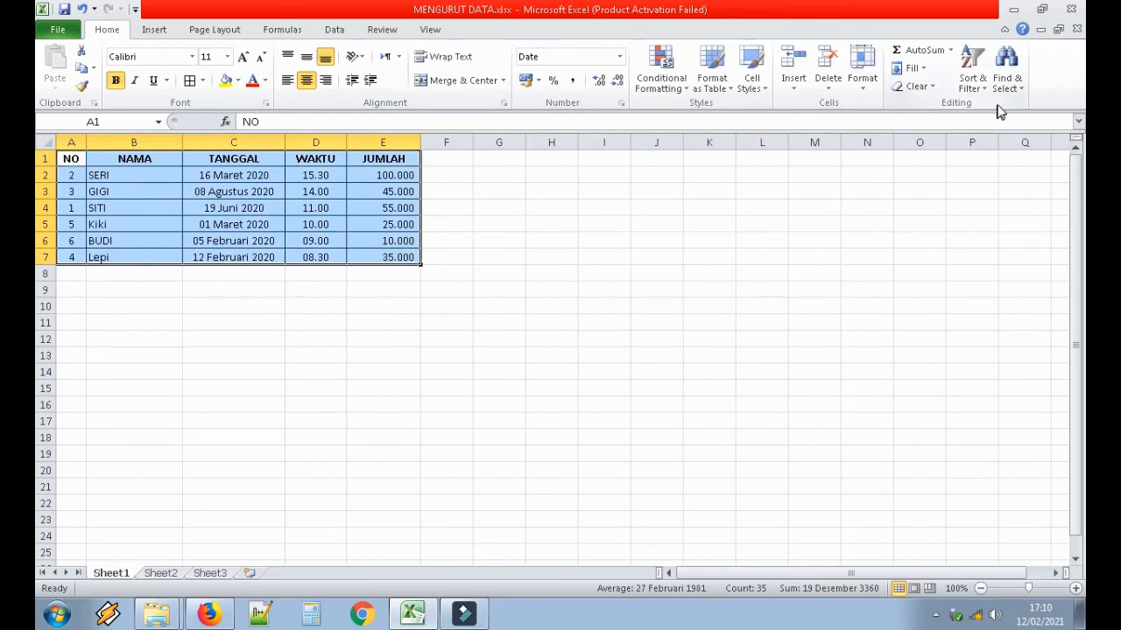
left_click(973, 80)
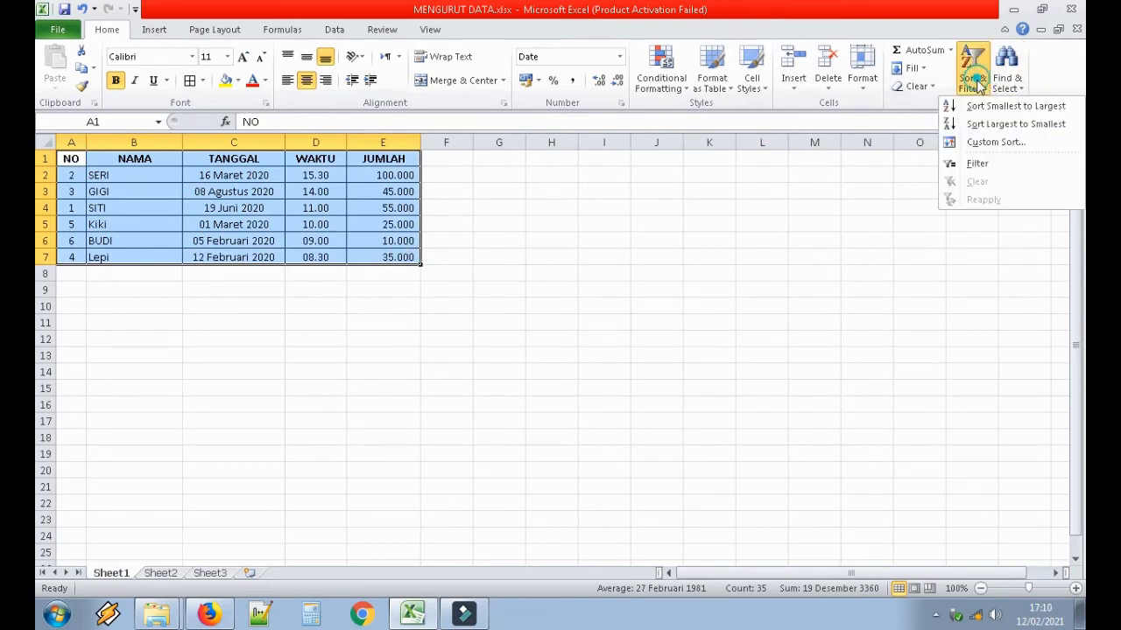
left_click(990, 144)
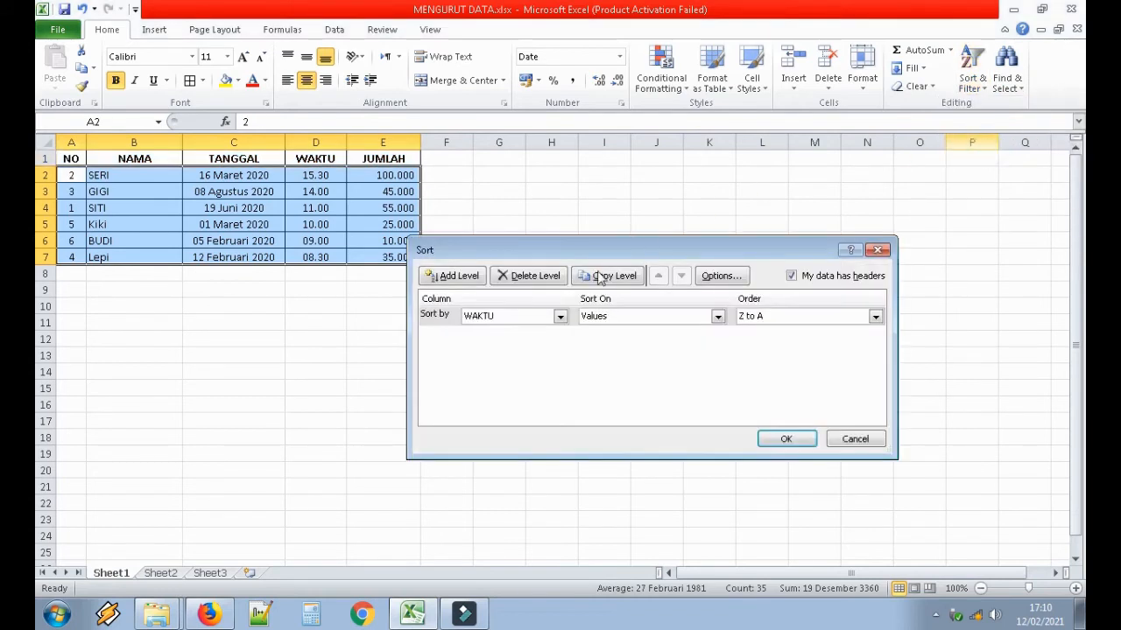
left_click(560, 316)
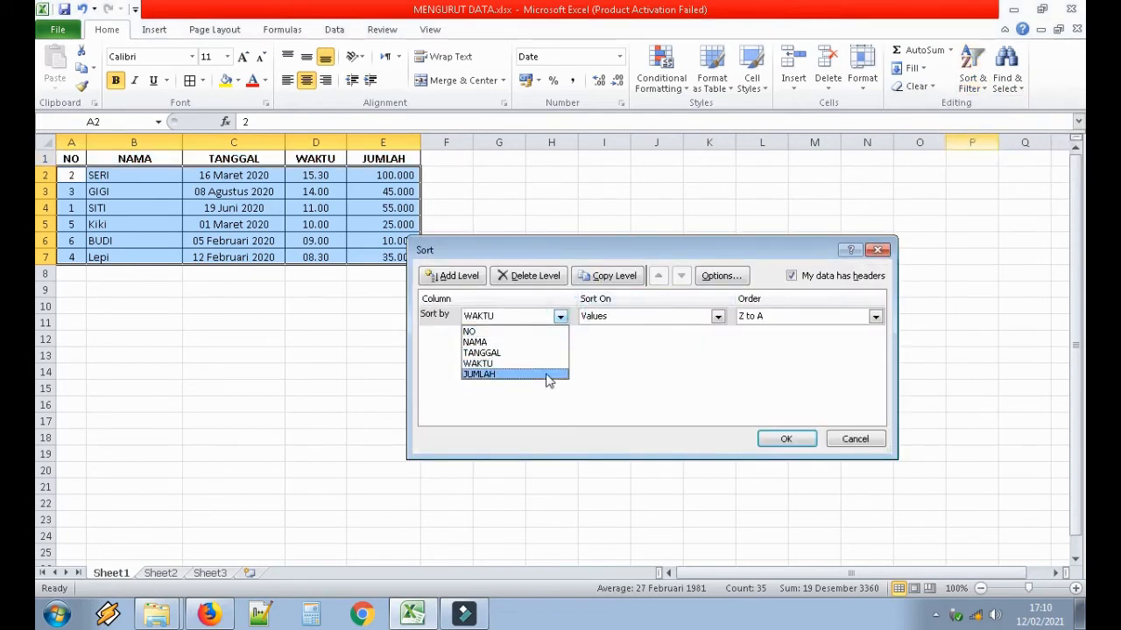
left_click(546, 375)
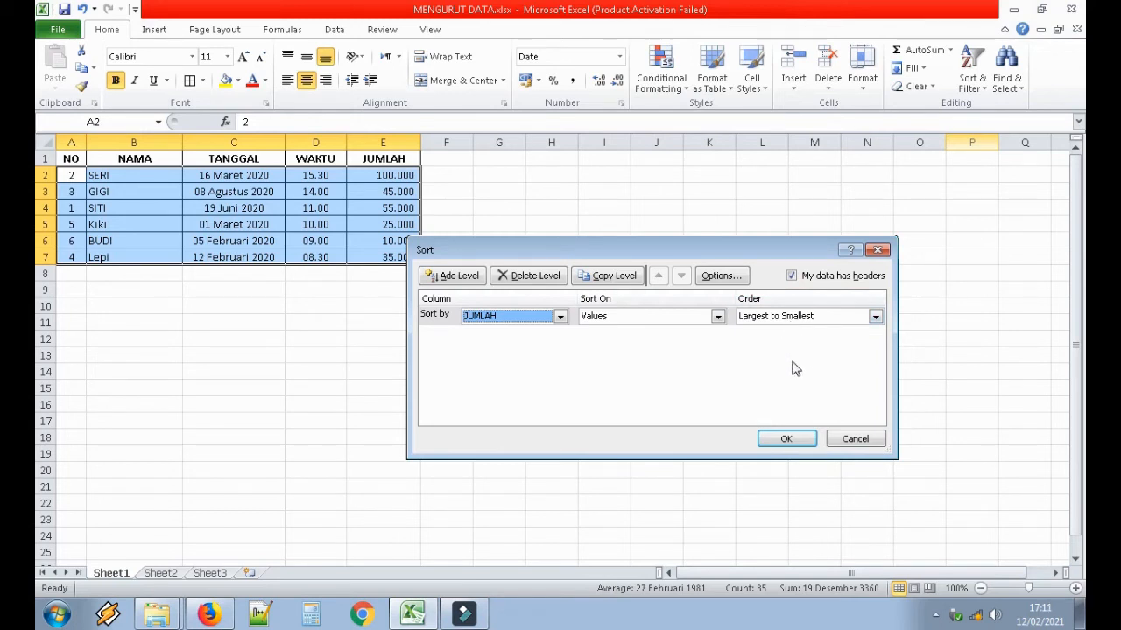
left_click(787, 442)
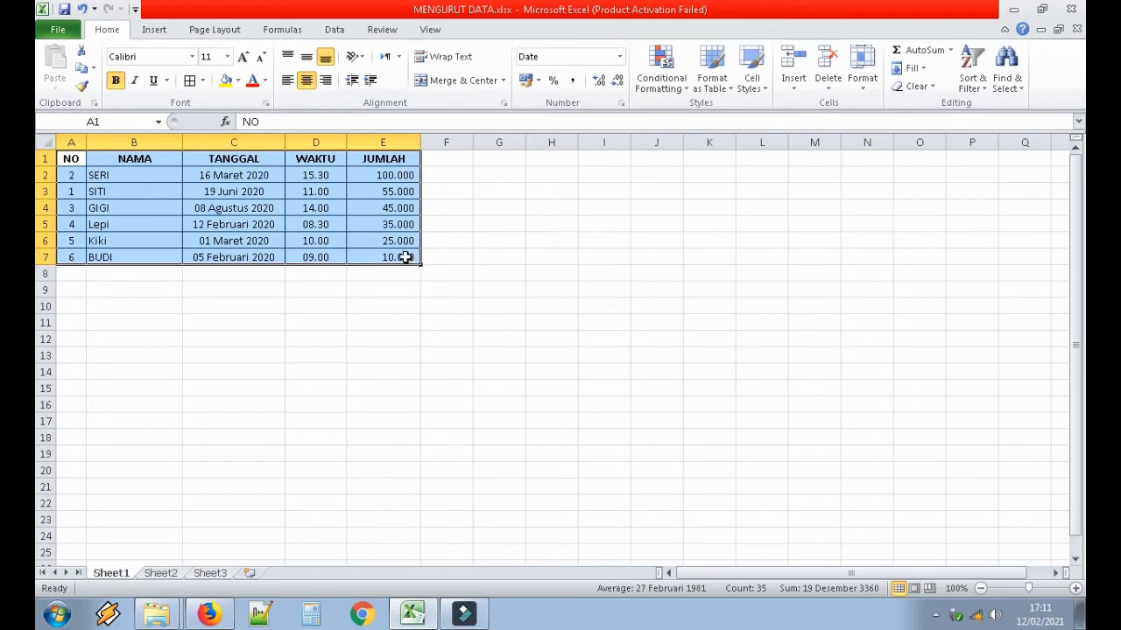
left_click_drag(396, 160, 396, 260)
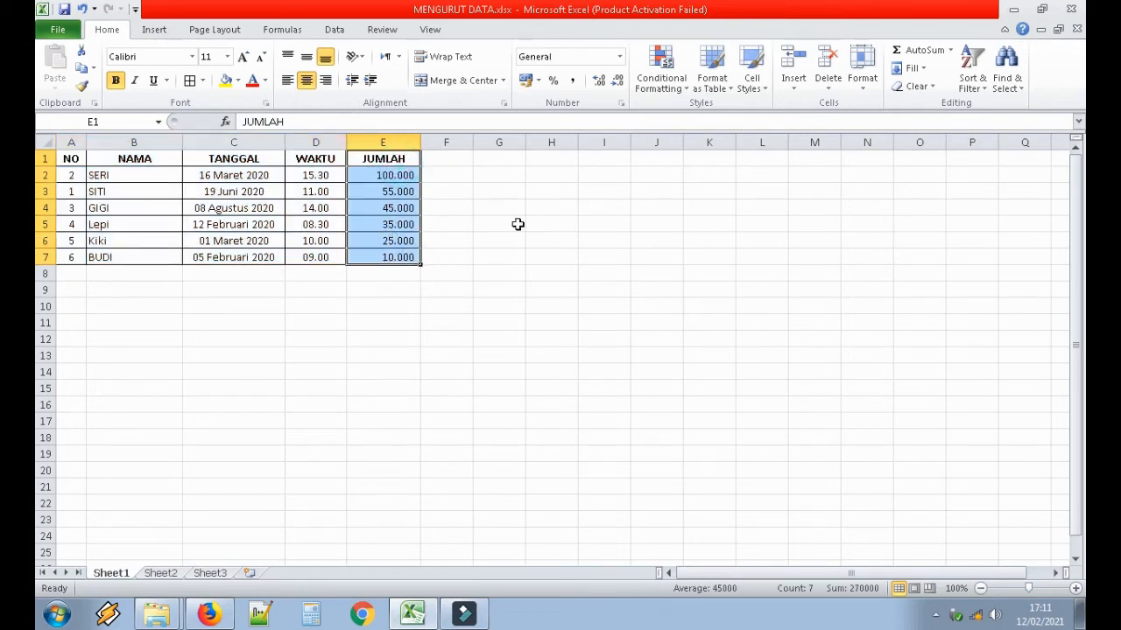
left_click(514, 225)
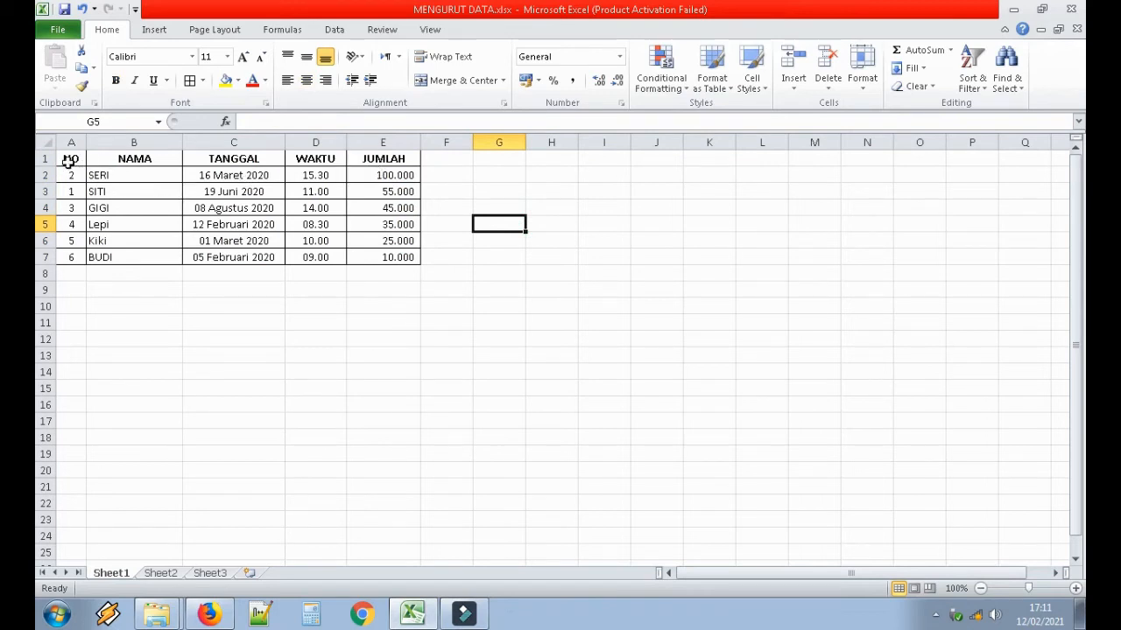
- Sort the table A1:E7 by the JUMLAH column on values, from smallest to largest, using Custom Sort
left_click_drag(70, 158, 398, 258)
left_click(971, 81)
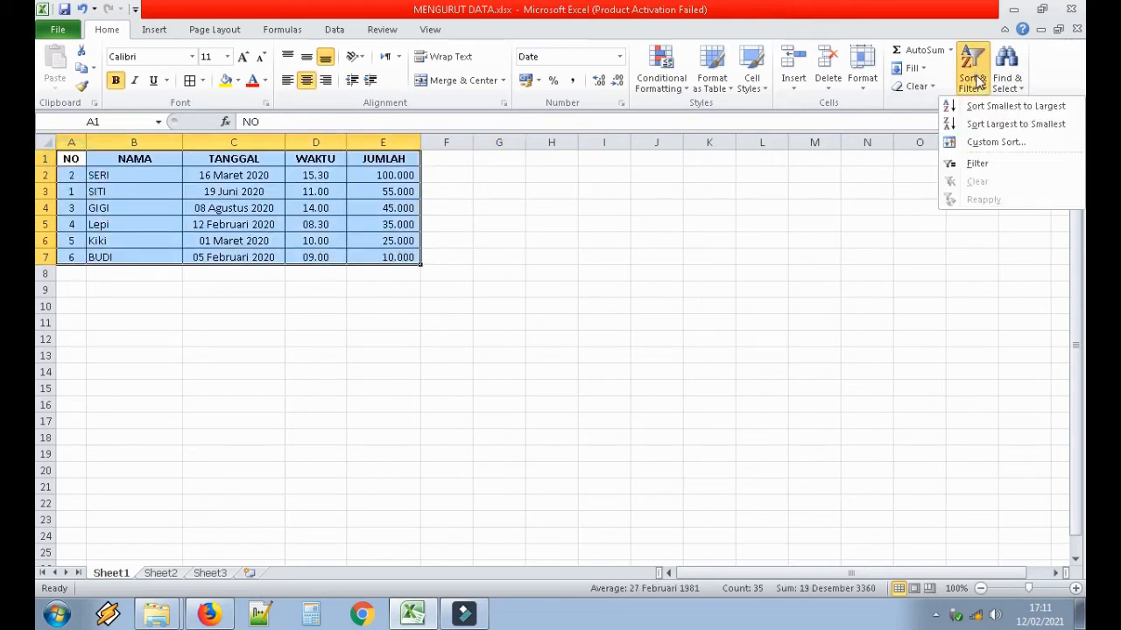
left_click(996, 141)
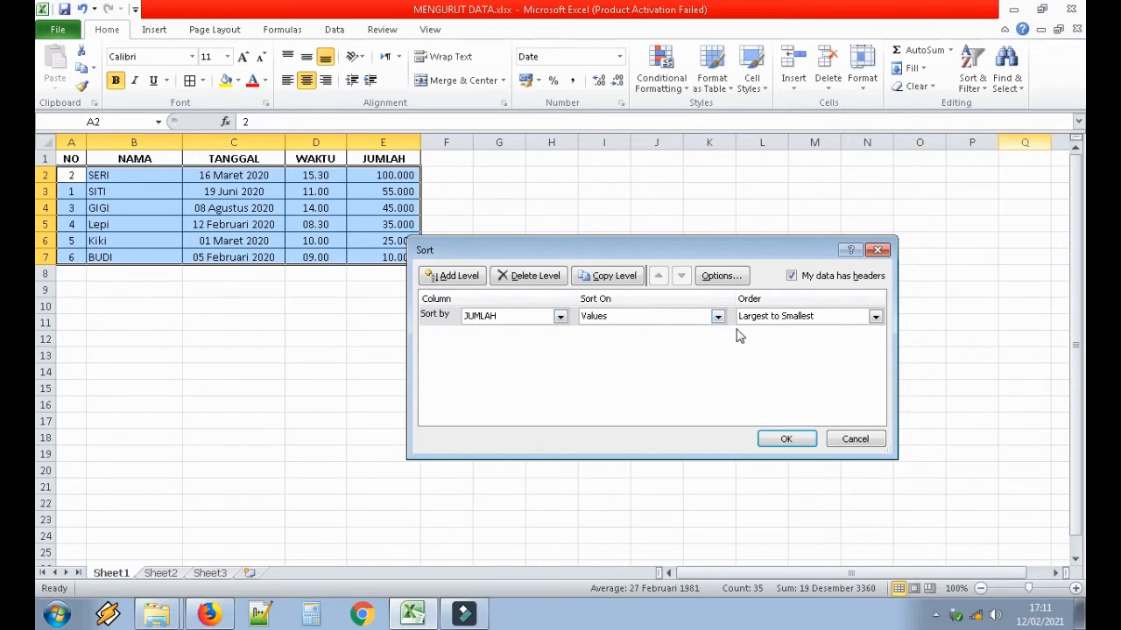
left_click(875, 316)
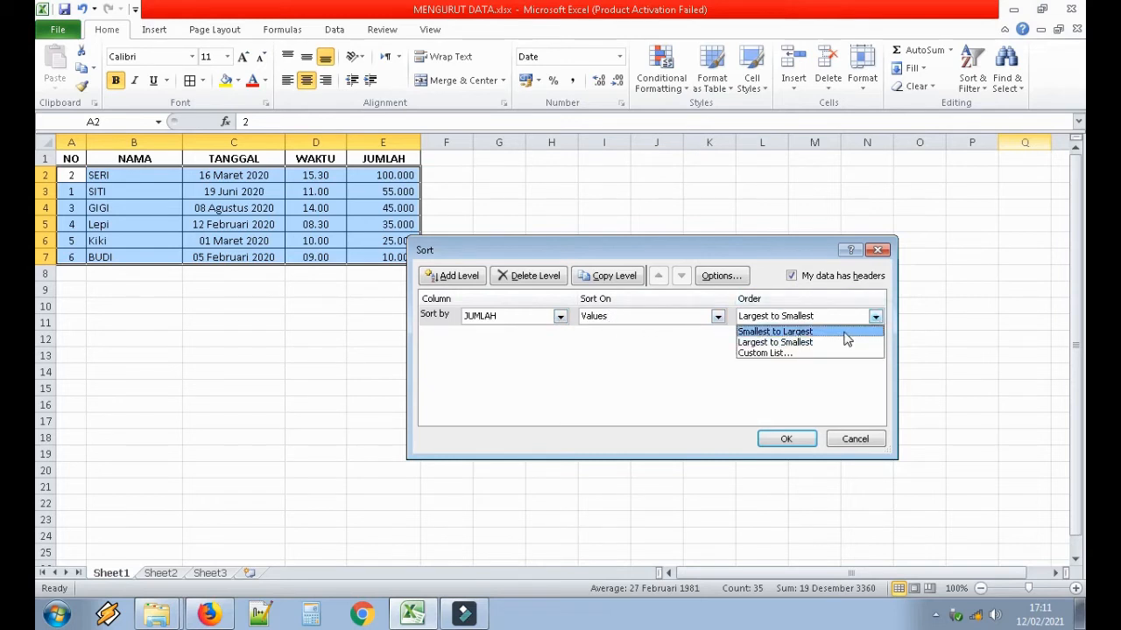
left_click(838, 331)
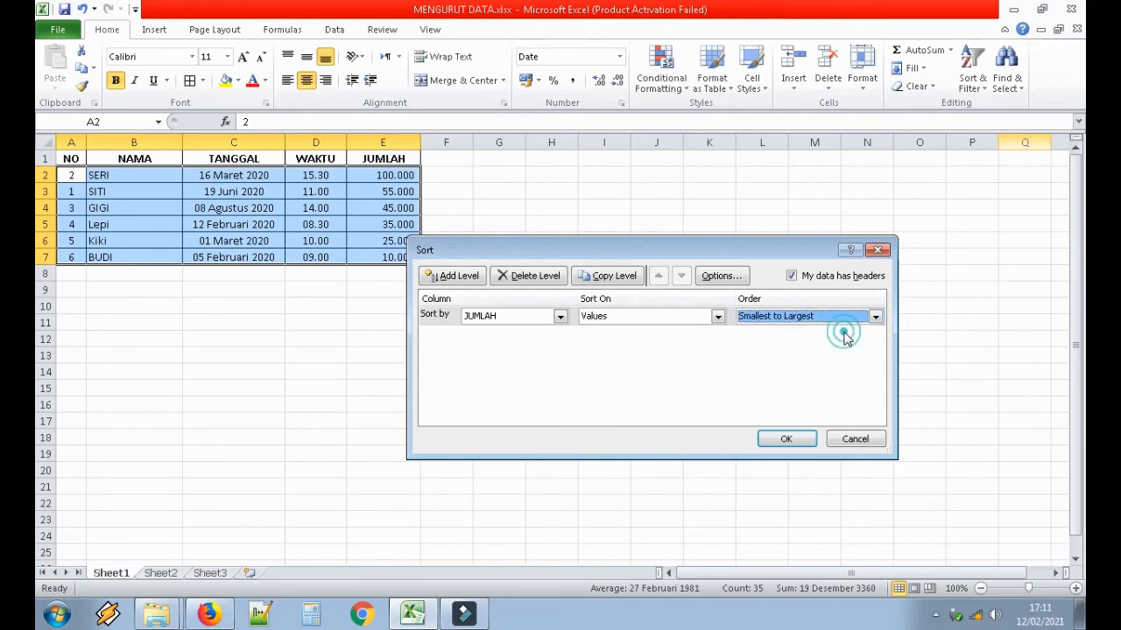
left_click(783, 438)
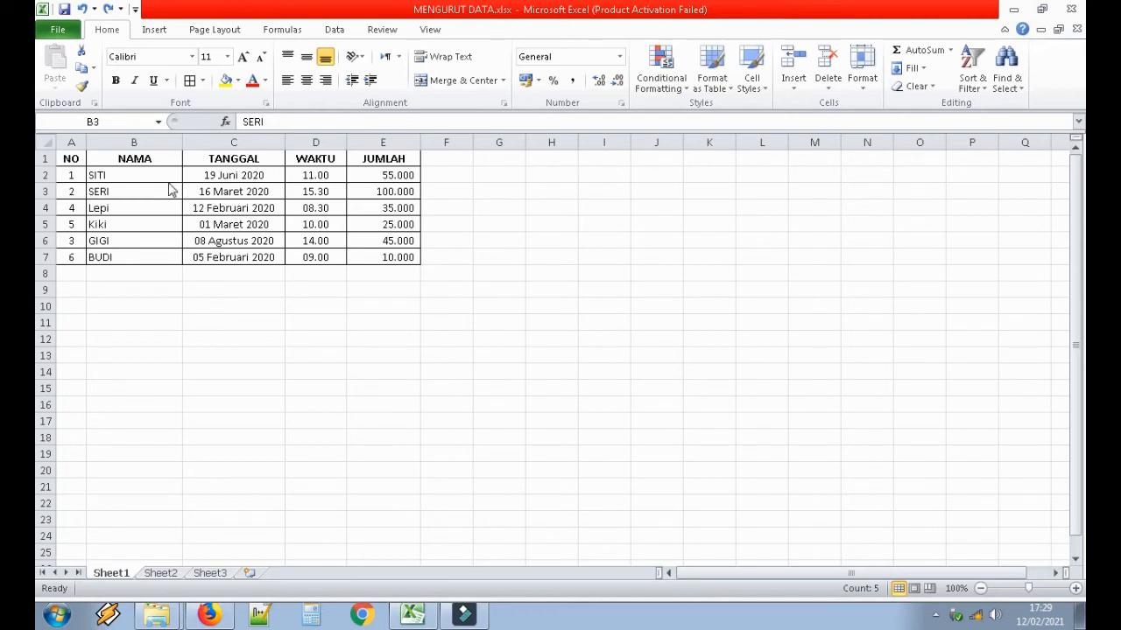
- Sort the NAMA cells B2:B7 from A to Z with the selection expanded to the adjacent columns, and check the NAMA and TANGGAL cells in row 2
key("ctrl+shift+Down")
left_click_drag(123, 154, 117, 254)
left_click_drag(150, 179, 135, 252)
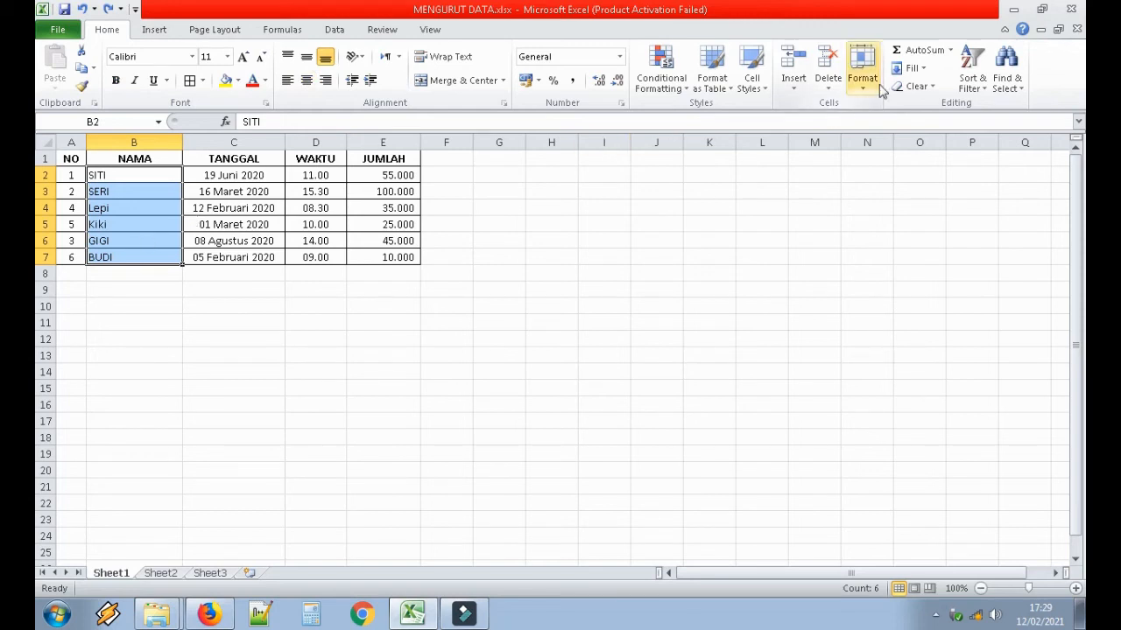
left_click(980, 84)
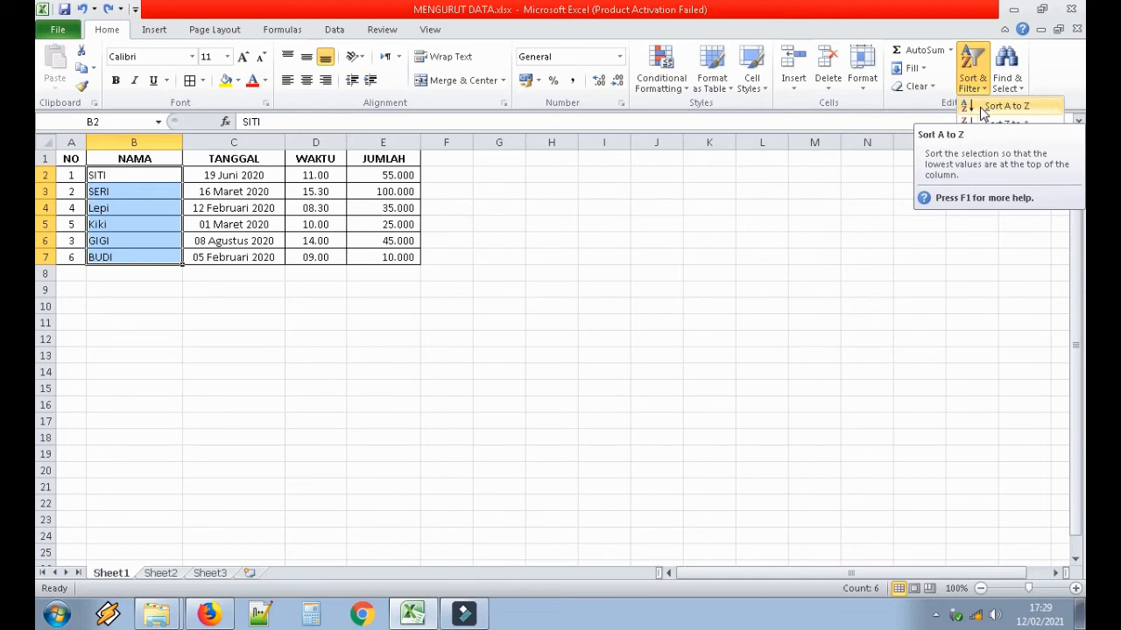
left_click(980, 107)
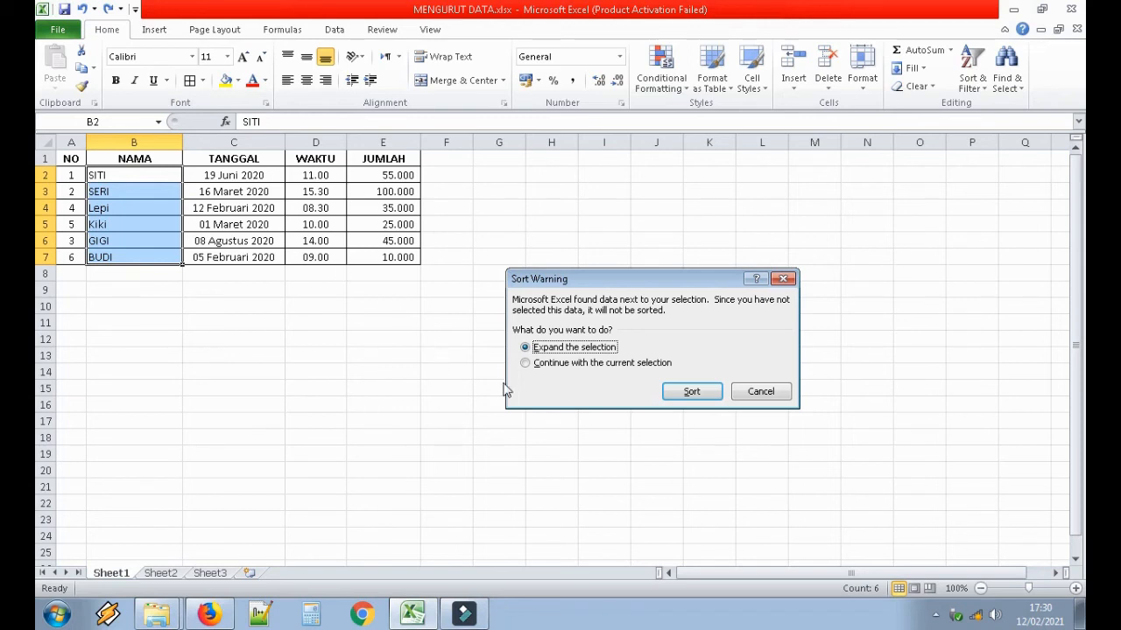
left_click(526, 364)
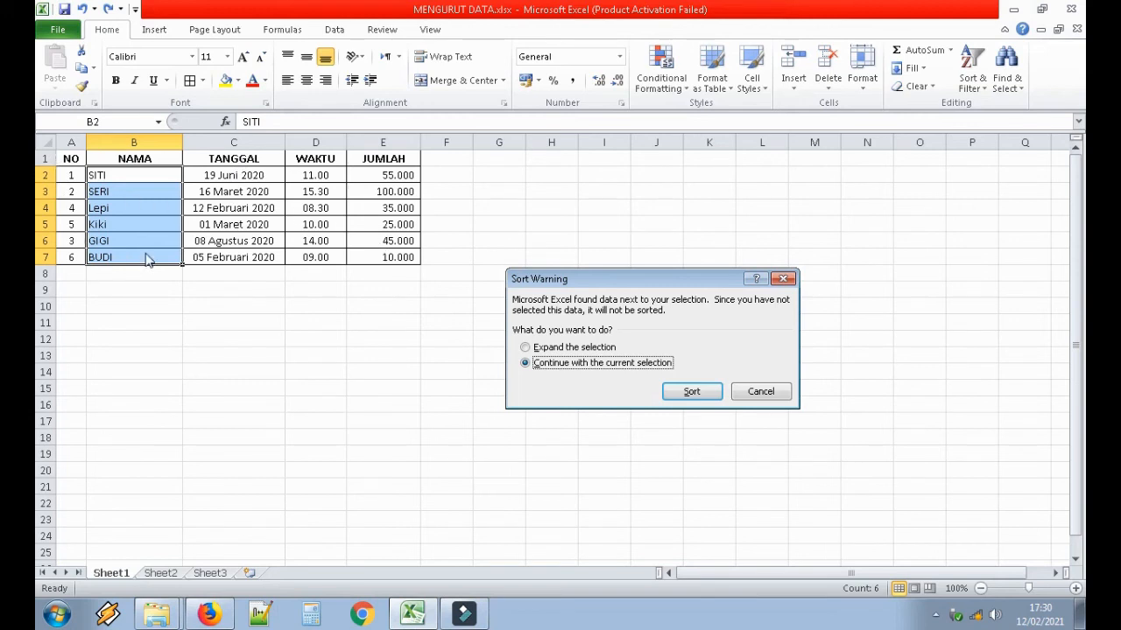
left_click(526, 349)
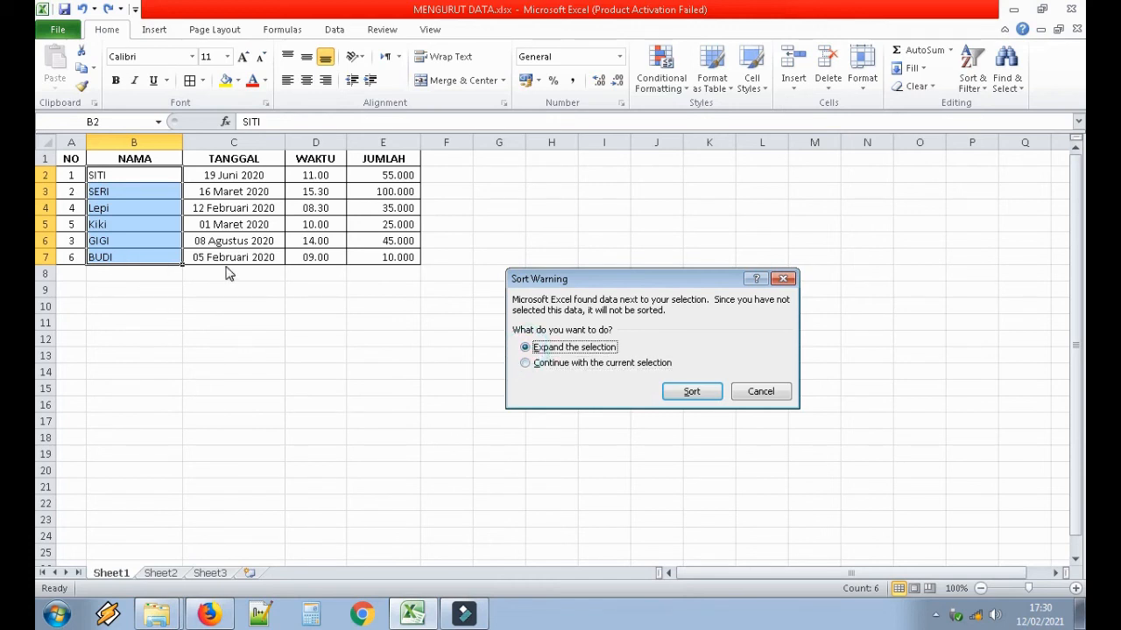
left_click(689, 396)
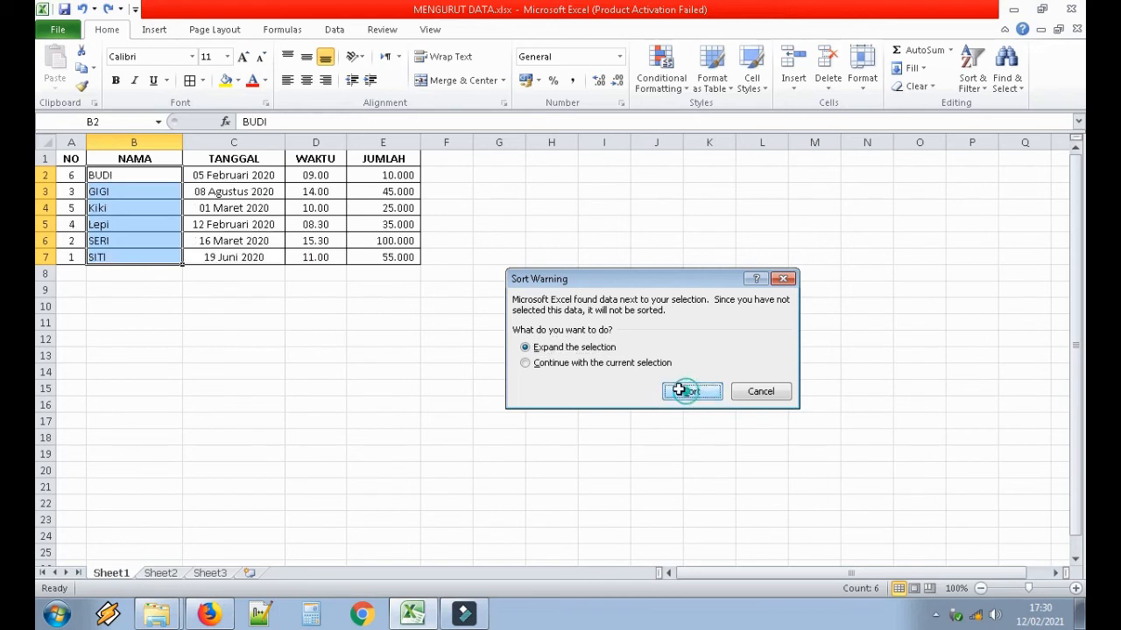
left_click(140, 175)
left_click(230, 177)
left_click(129, 179)
left_click(223, 180)
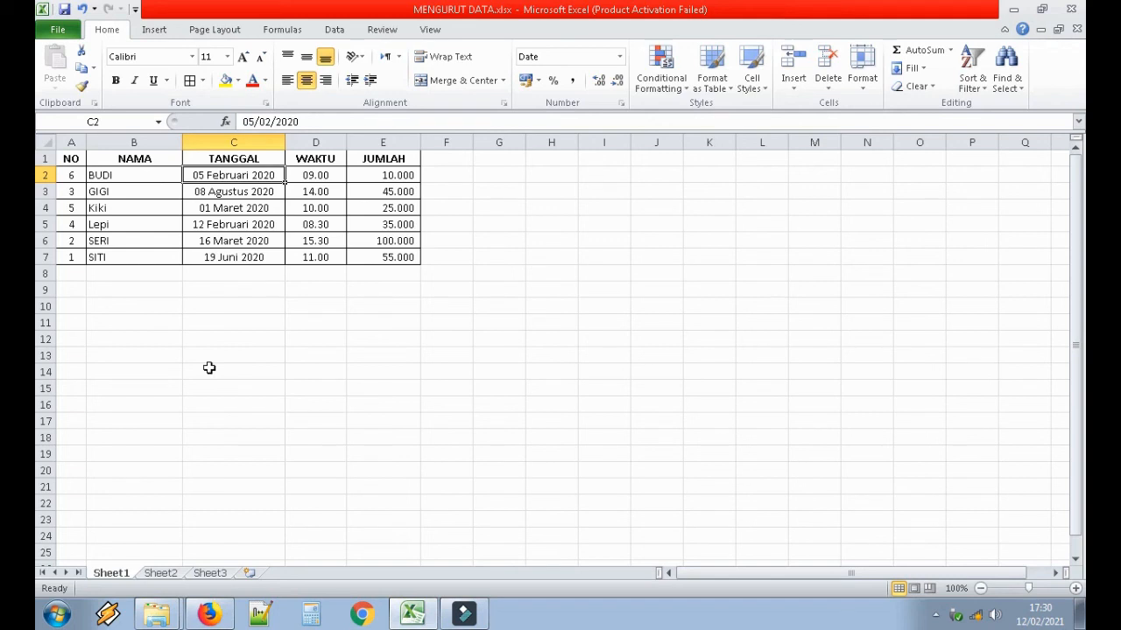
- Undo the A to Z sort that was expanded to the whole table
key("ctrl+z")
left_click(500, 307)
key("ctrl+z")
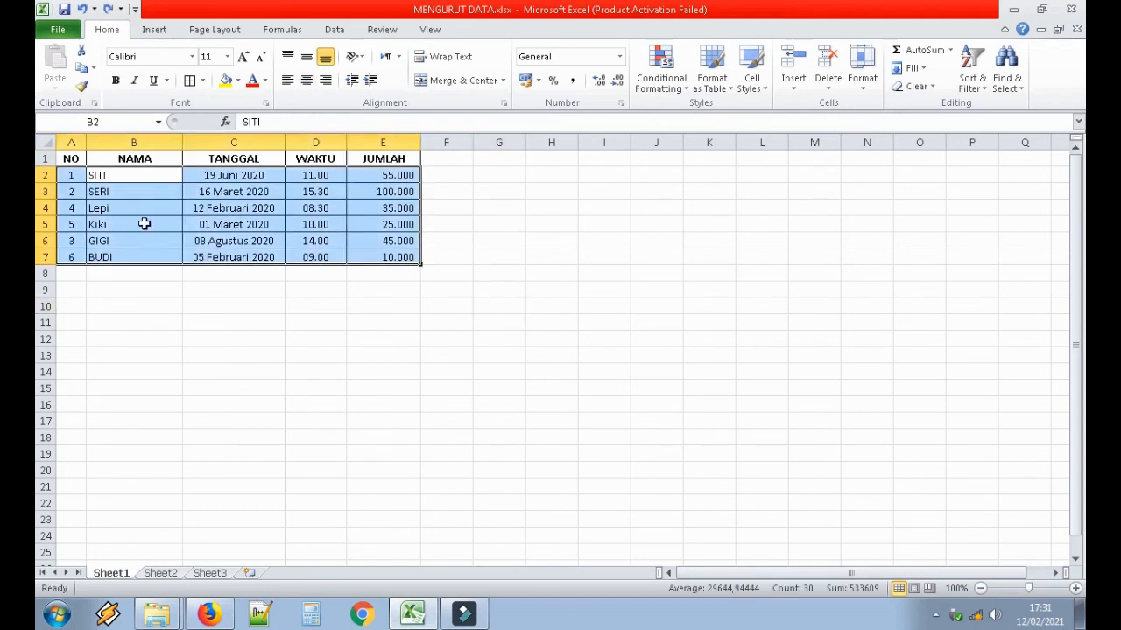
- Sort only the NAMA cells B2:B7 from A to Z, continuing with the current selection
left_click_drag(154, 174, 129, 256)
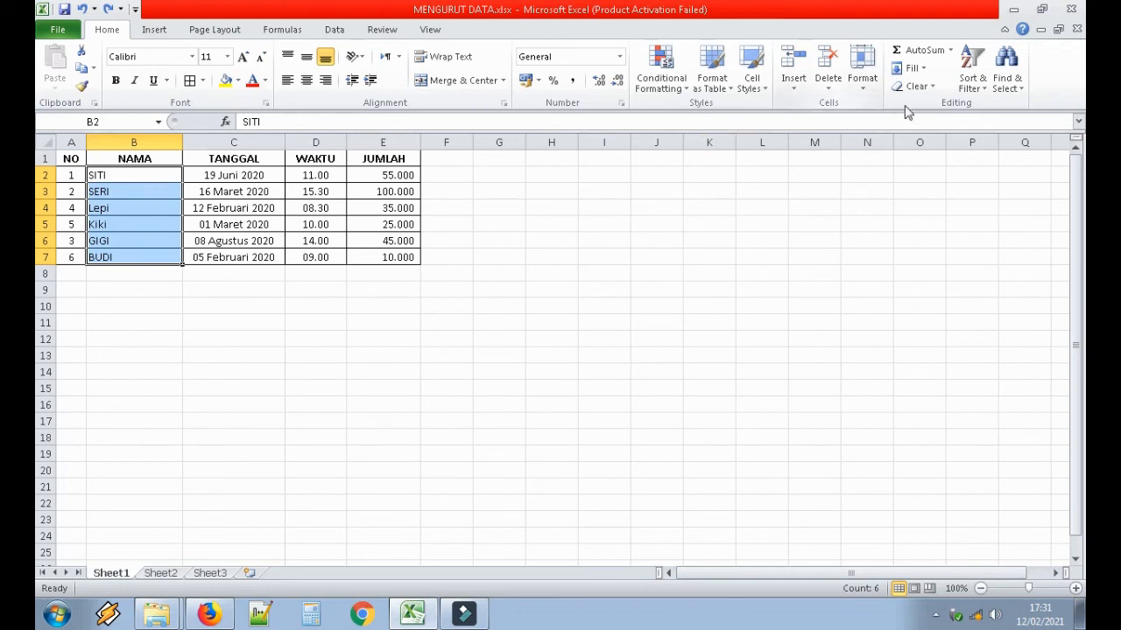
left_click(972, 75)
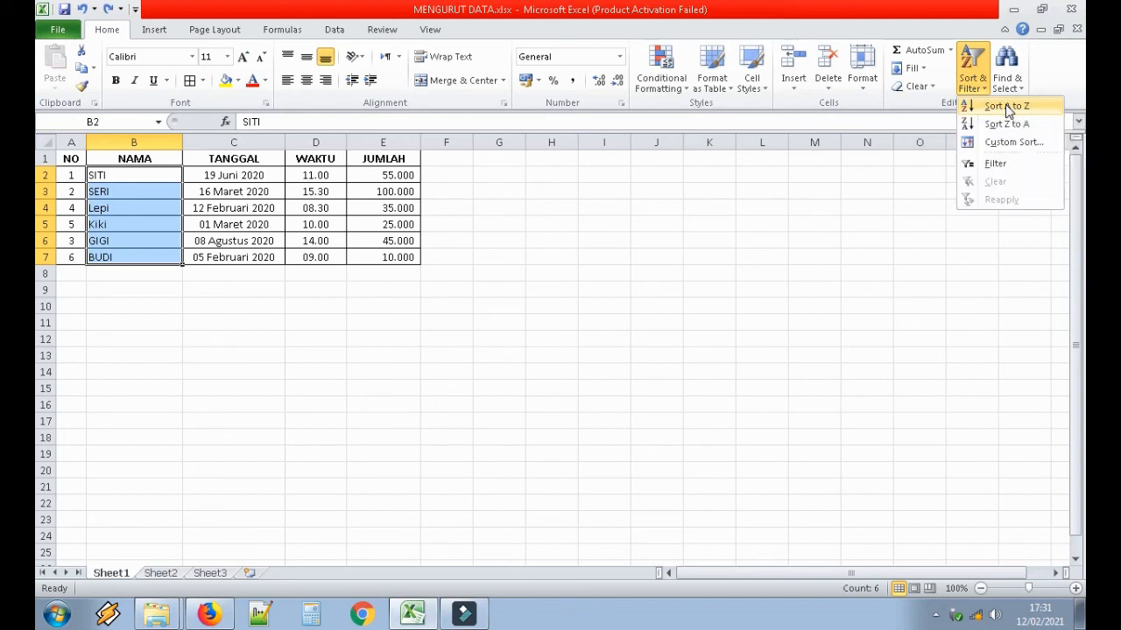
left_click(1006, 107)
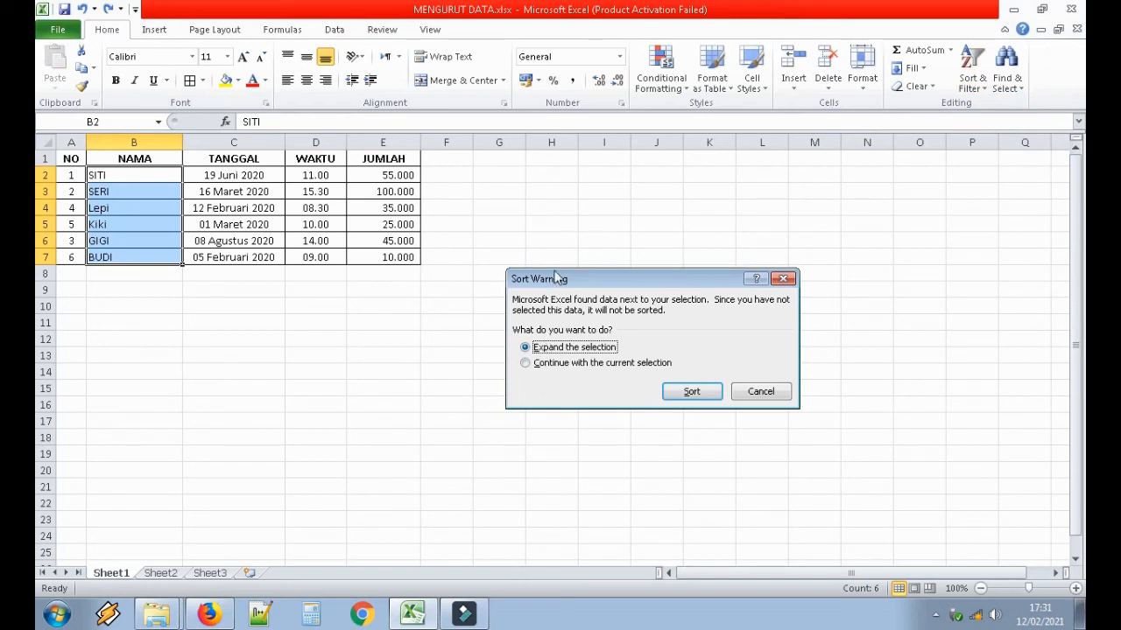
left_click(525, 364)
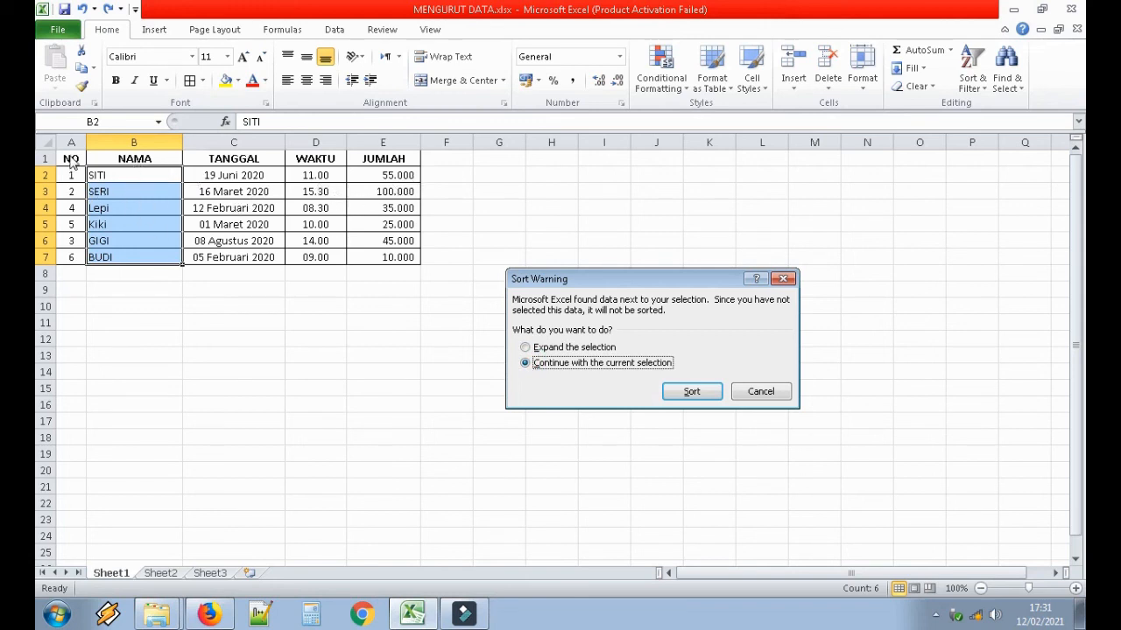
left_click(692, 392)
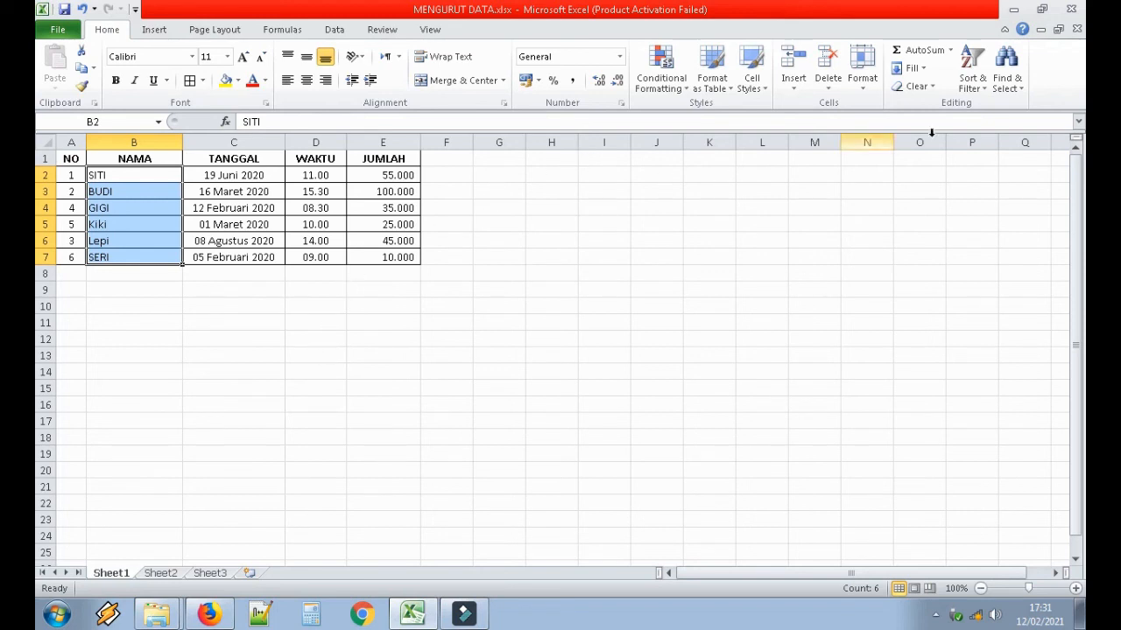
left_click(972, 80)
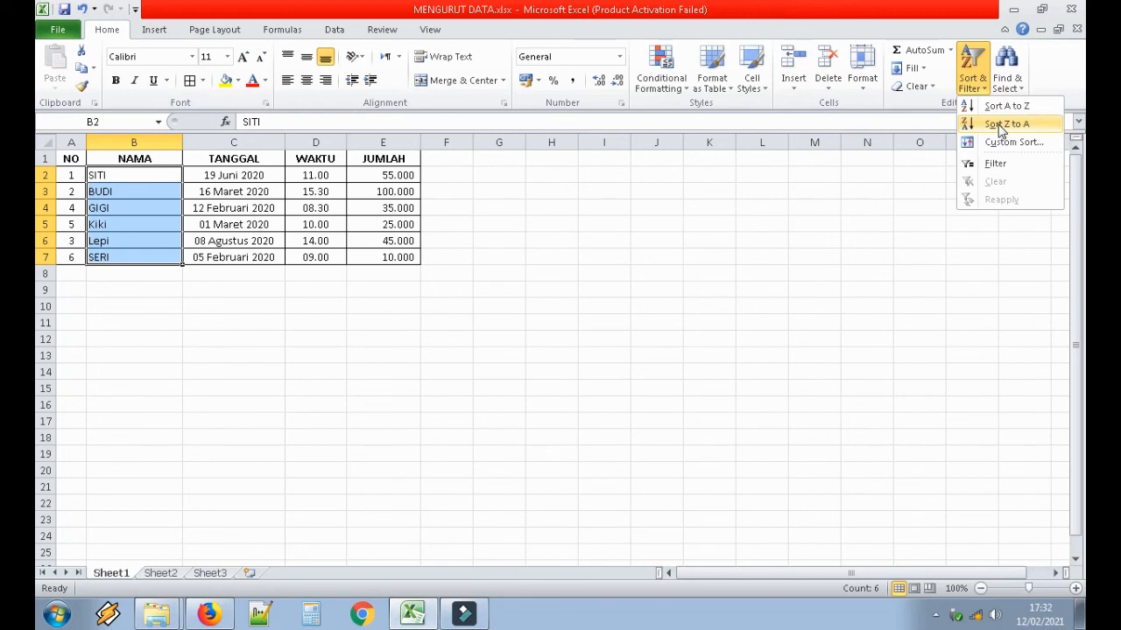
left_click(862, 187)
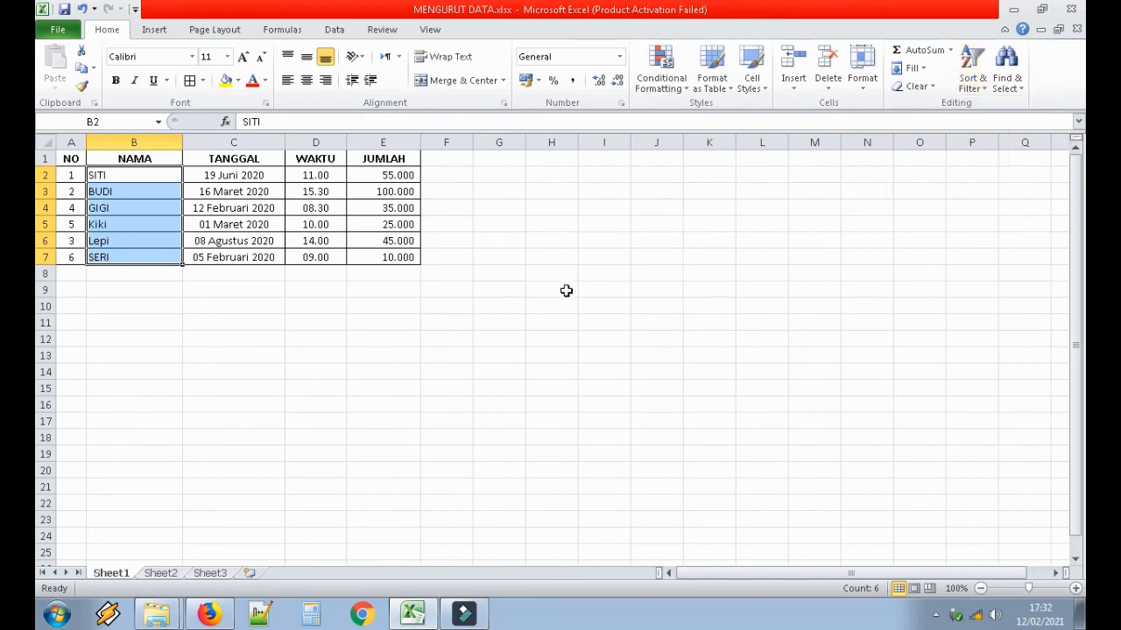